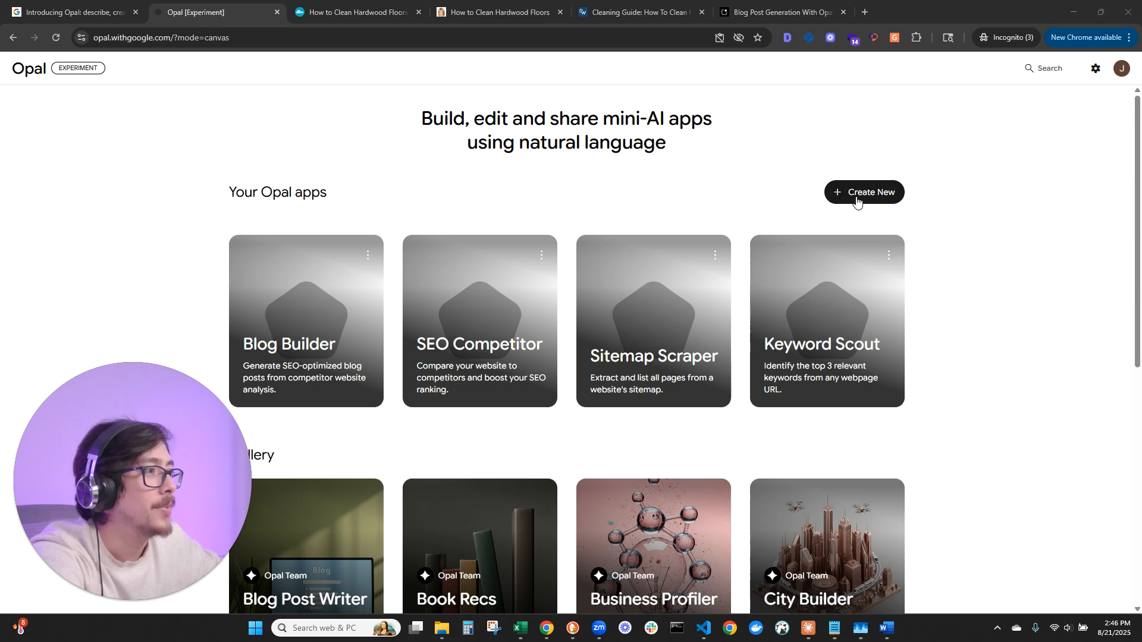
Create a new Opal app and copy the optimized prompt, from "Hi Opal" through Step 5: Image Integration, from the AI Studio chat.
click(867, 195)
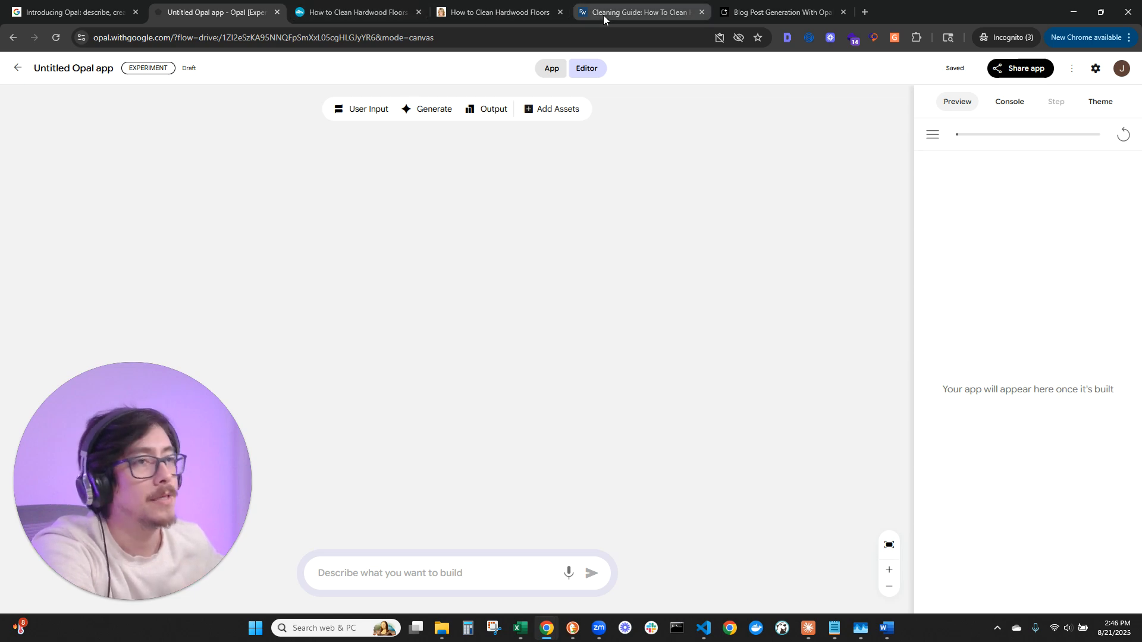
click(771, 12)
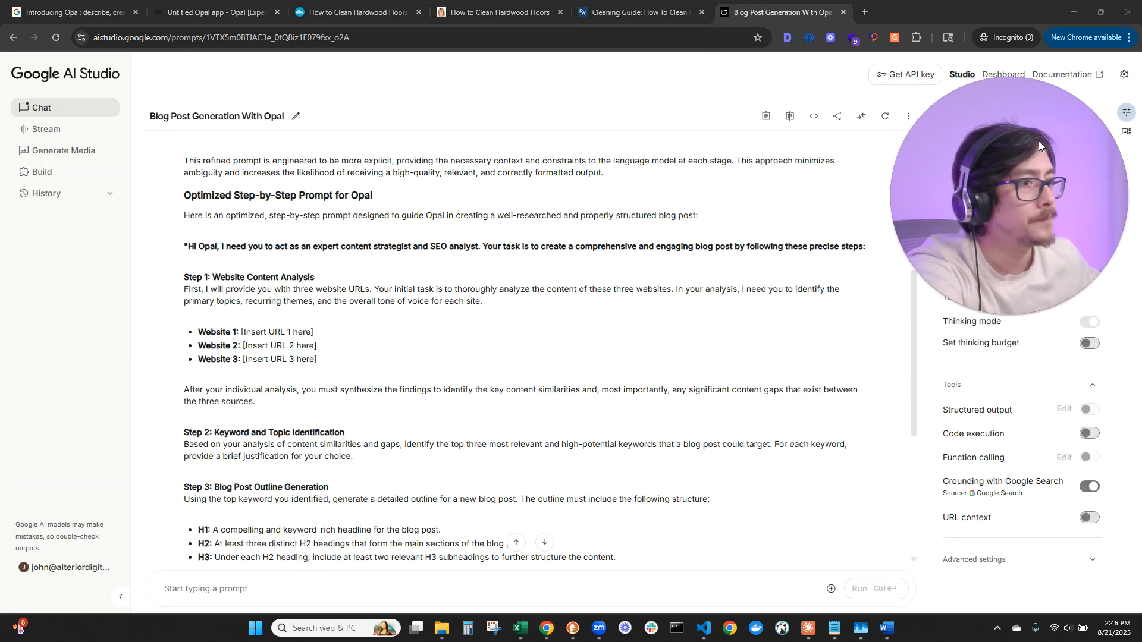
scroll(460, 524, up, 1)
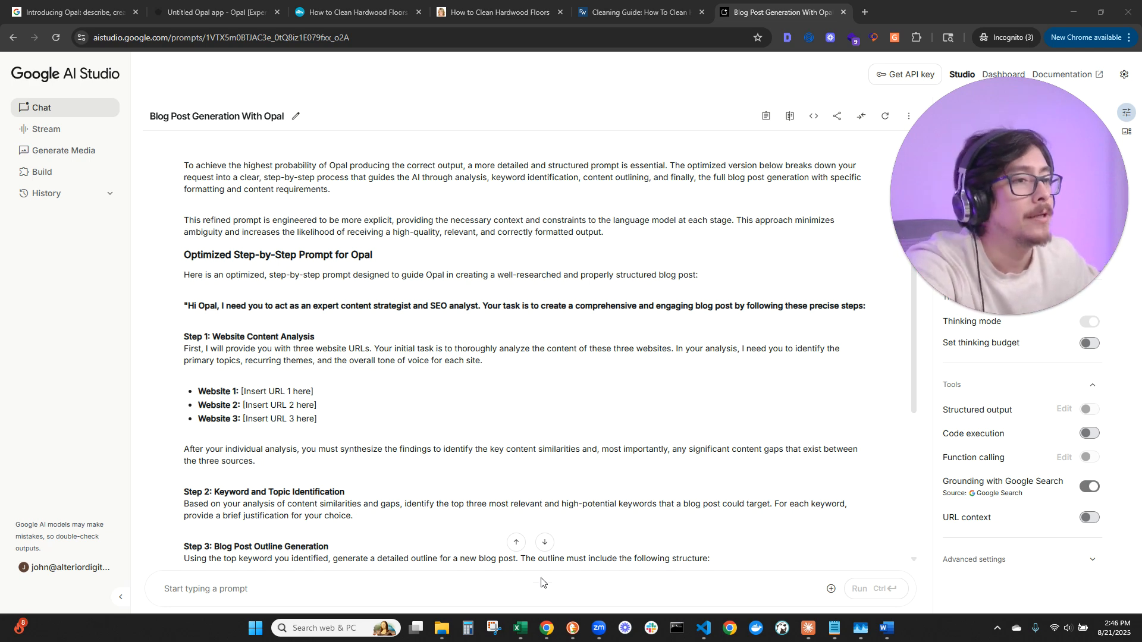
click(183, 307)
drag(182, 306, 397, 441)
click(516, 426)
scroll(516, 427, down, 5)
click(495, 443)
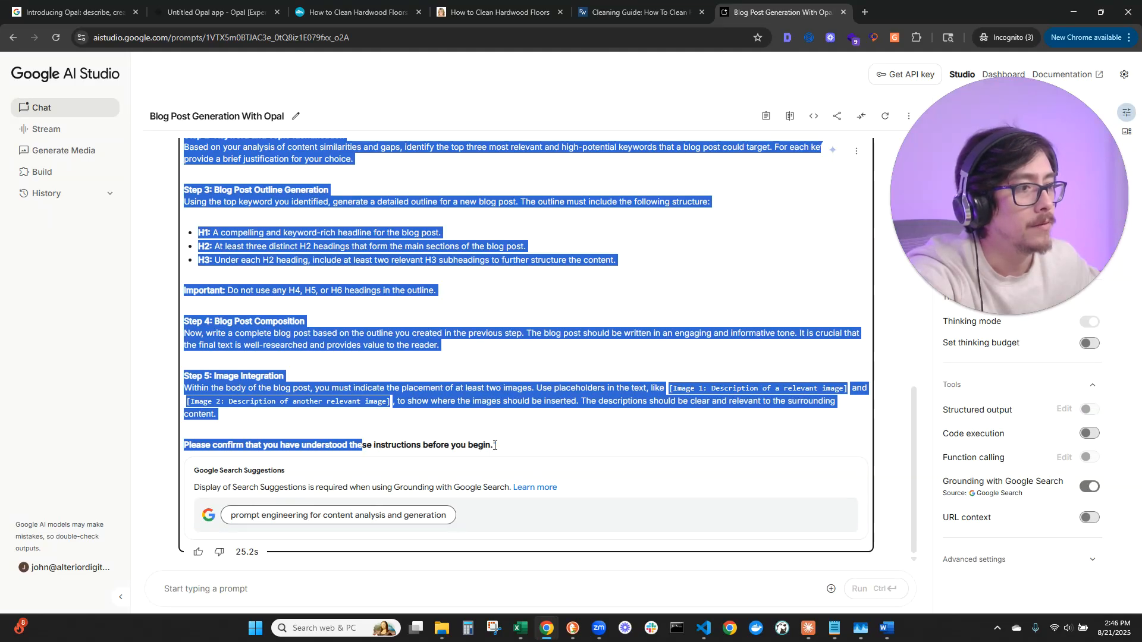
drag(493, 445, 409, 426)
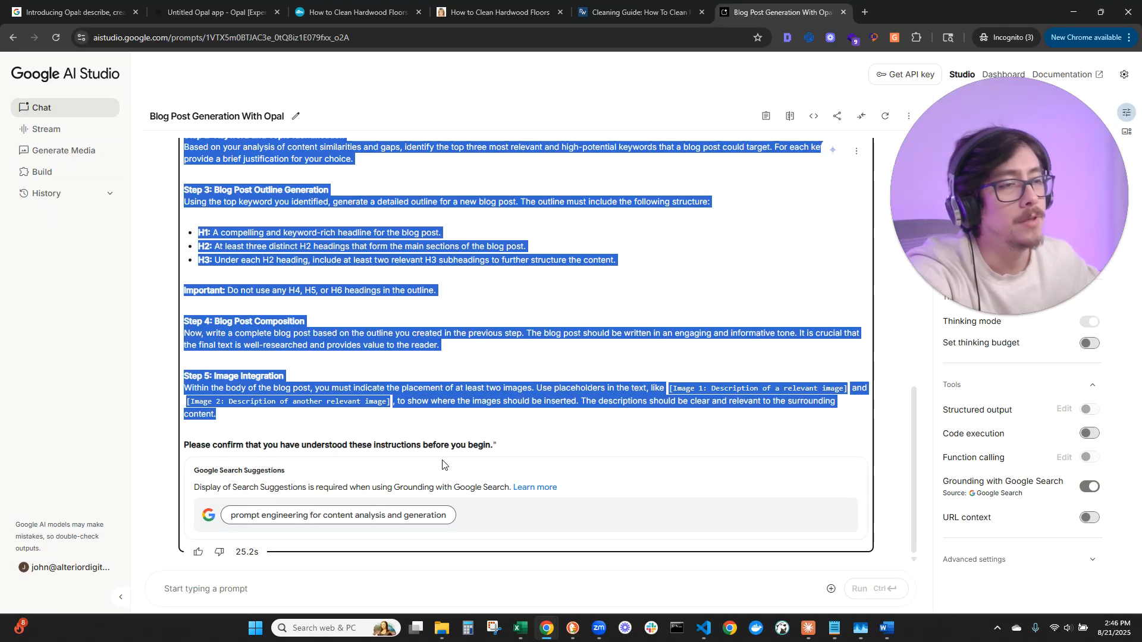
scroll(442, 464, up, 7)
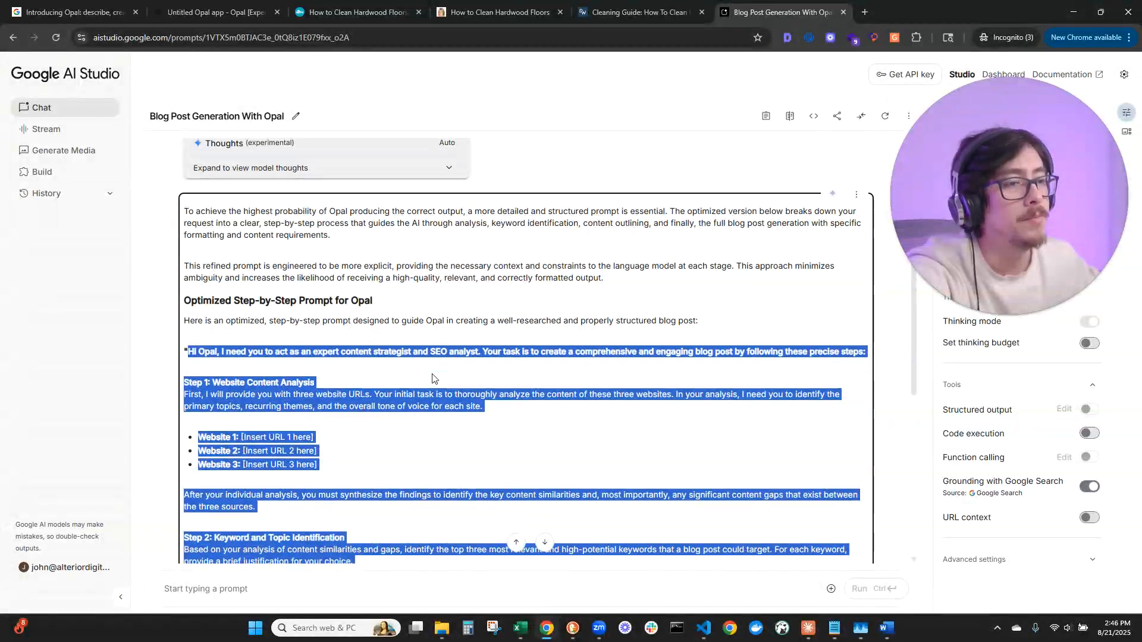
scroll(434, 381, down, 4)
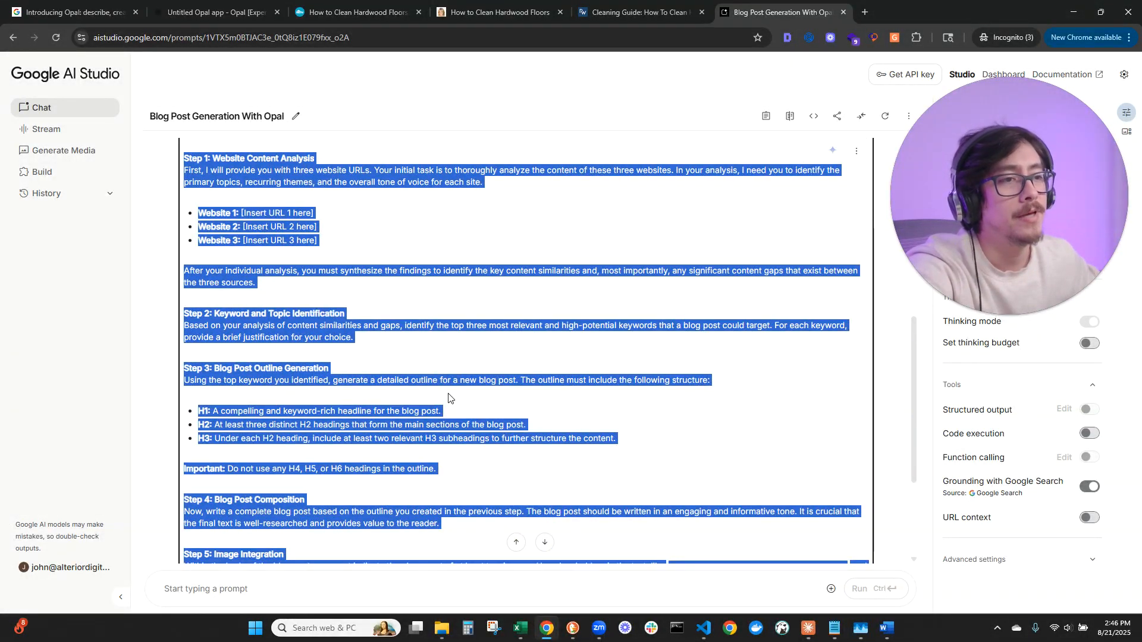
scroll(449, 398, down, 3)
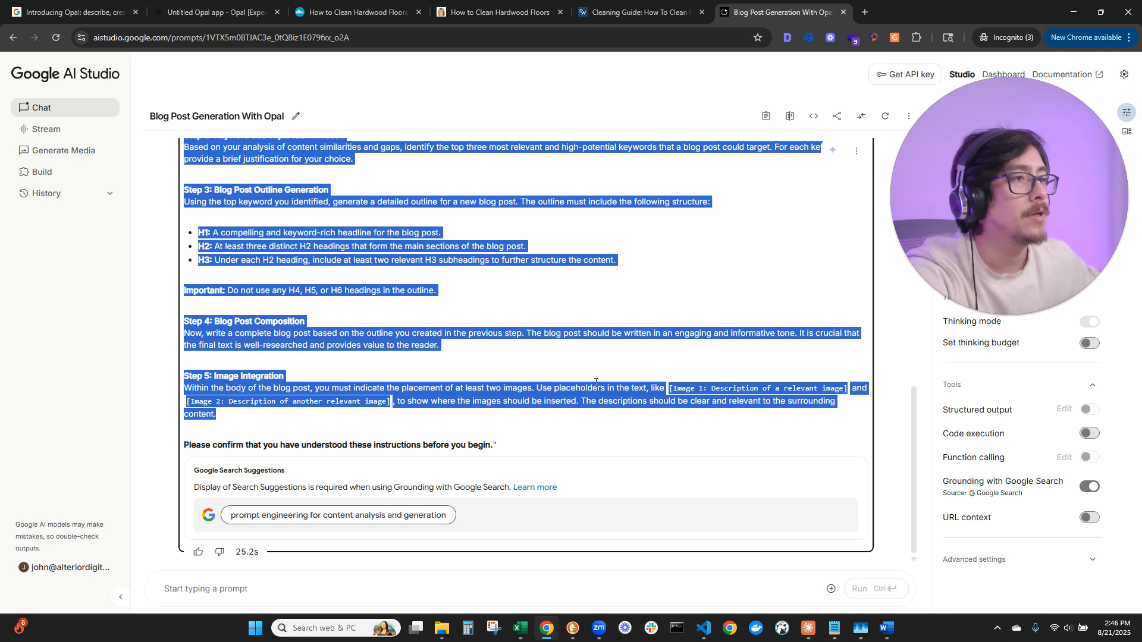
Paste the copied prompt into the new Opal app's build description and submit it to generate the workflow.
click(189, 20)
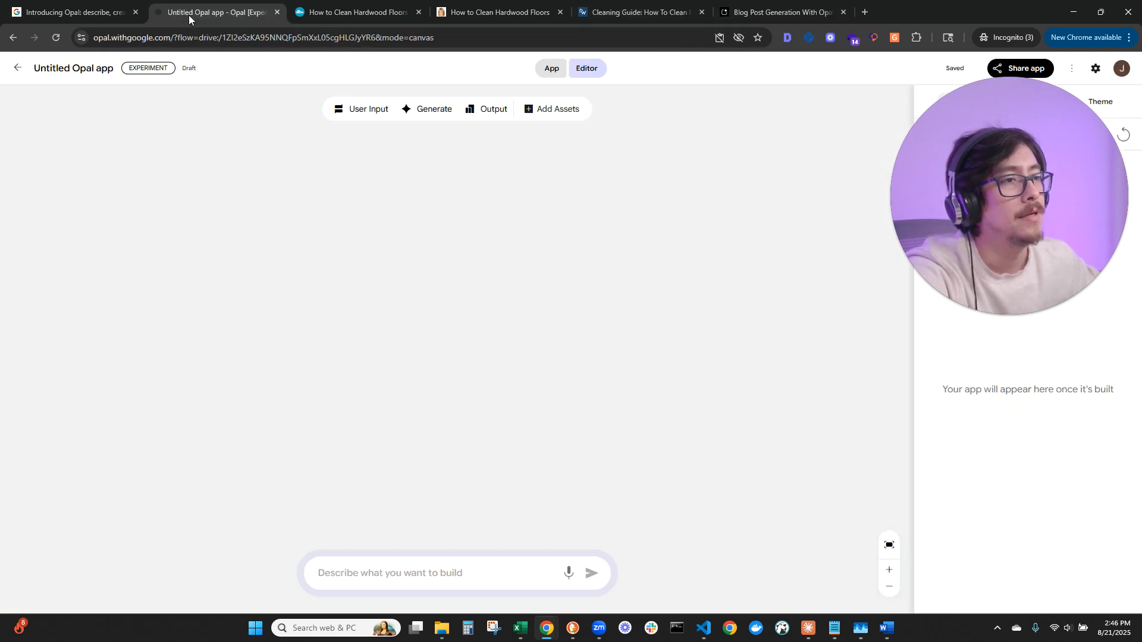
click(394, 569)
key(ctrl+v)
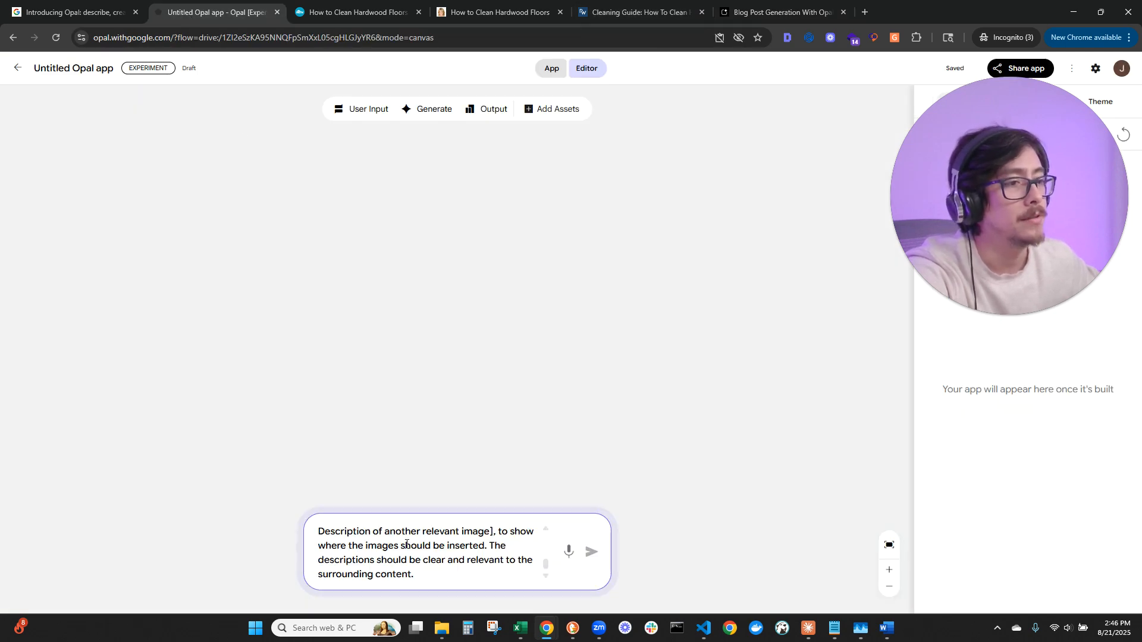
click(592, 558)
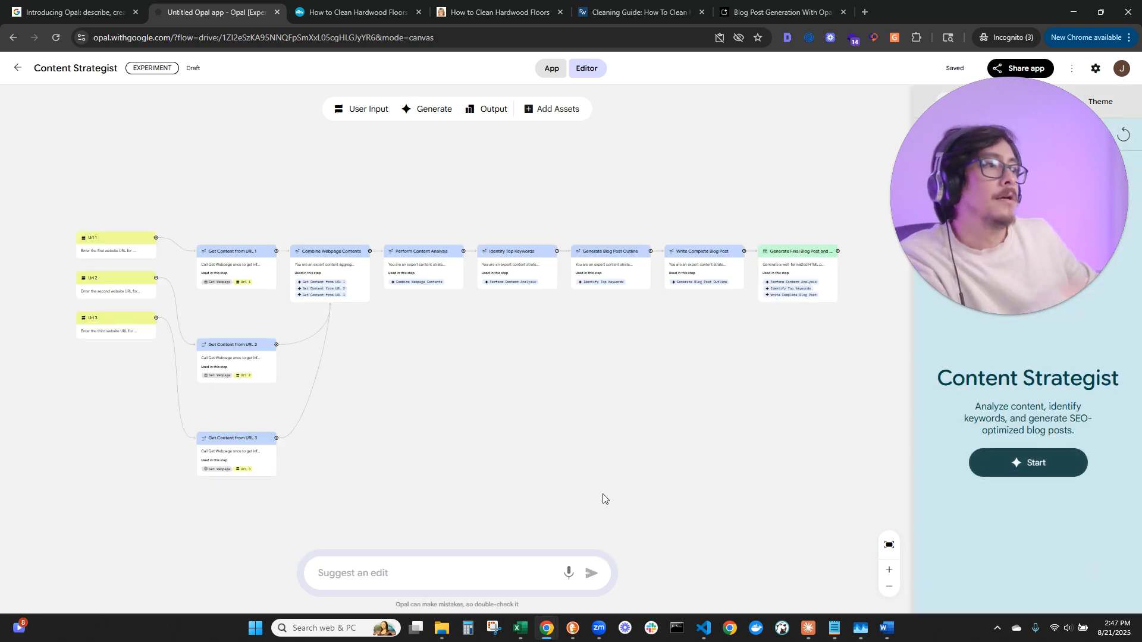
drag(433, 424, 474, 393)
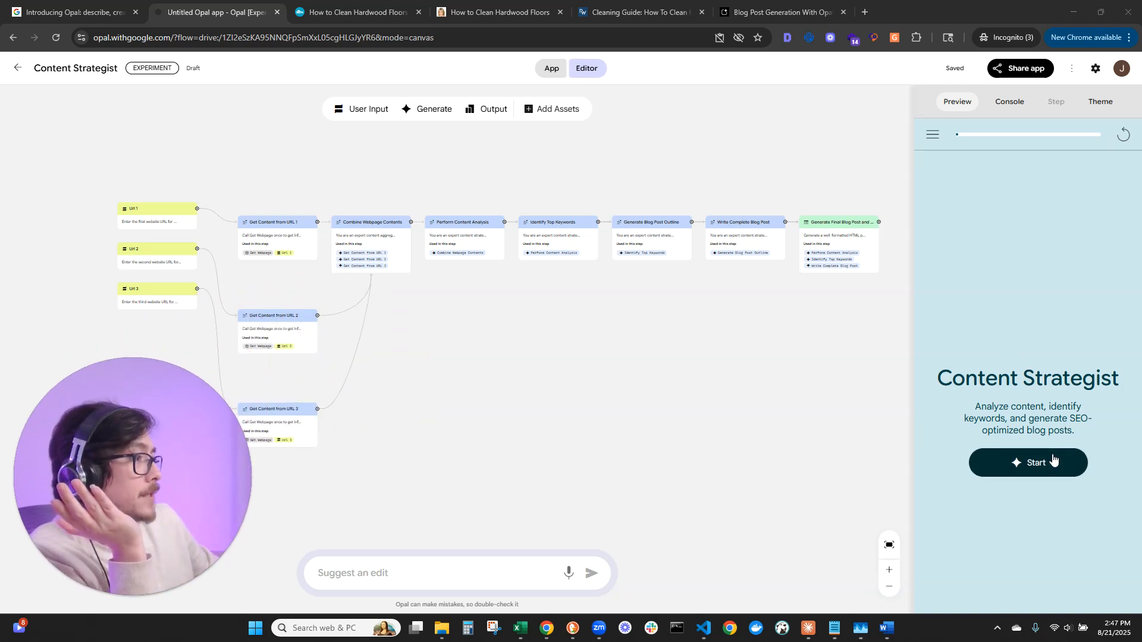
click(1042, 469)
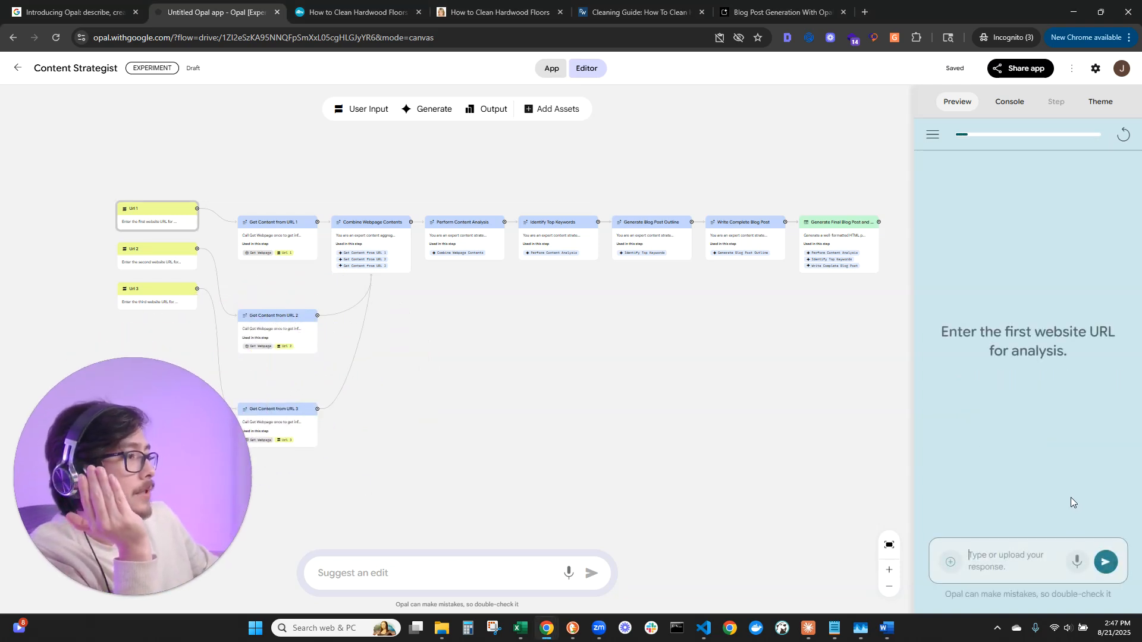
click(321, 12)
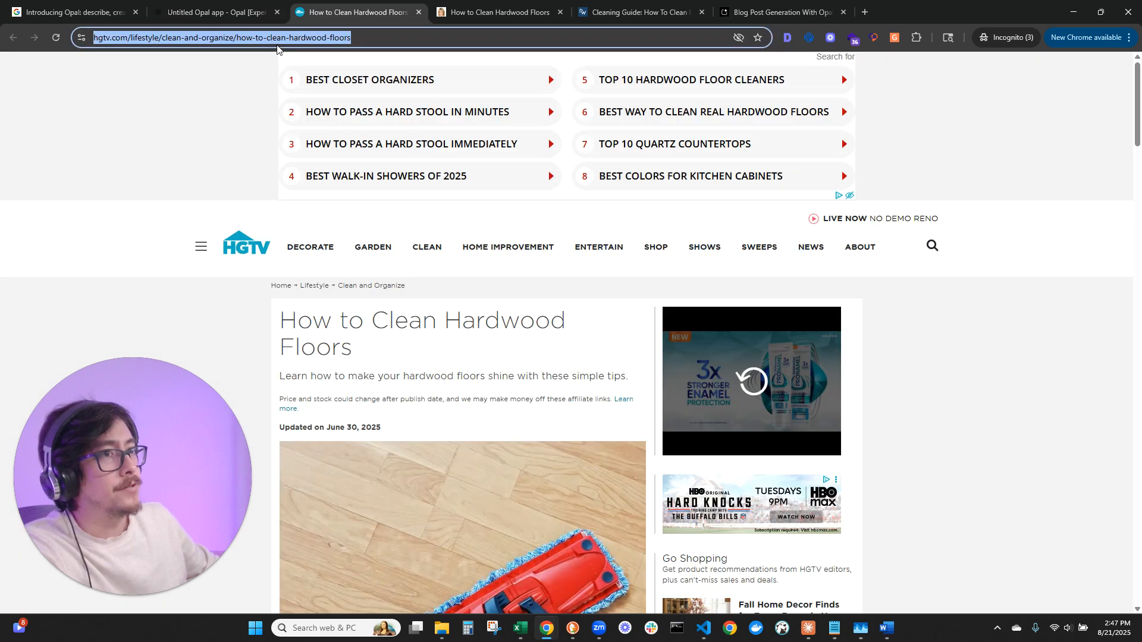
click(235, 14)
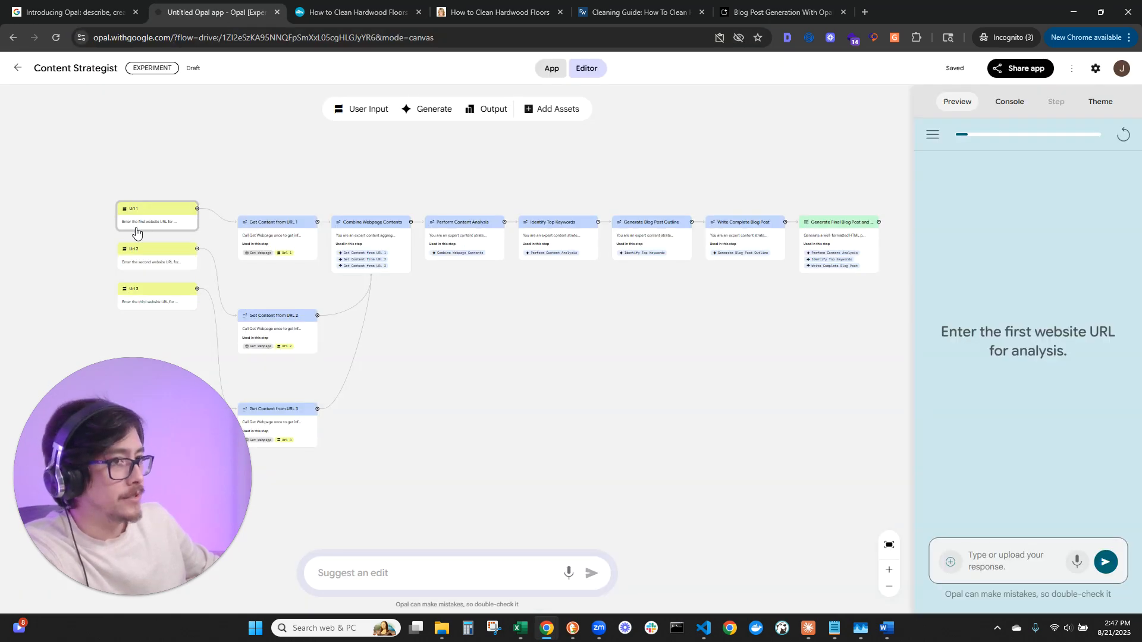
text(https://www.hgtv.com/lifestyle/clean-and-organize/how-to-clean-hardwood-floors)
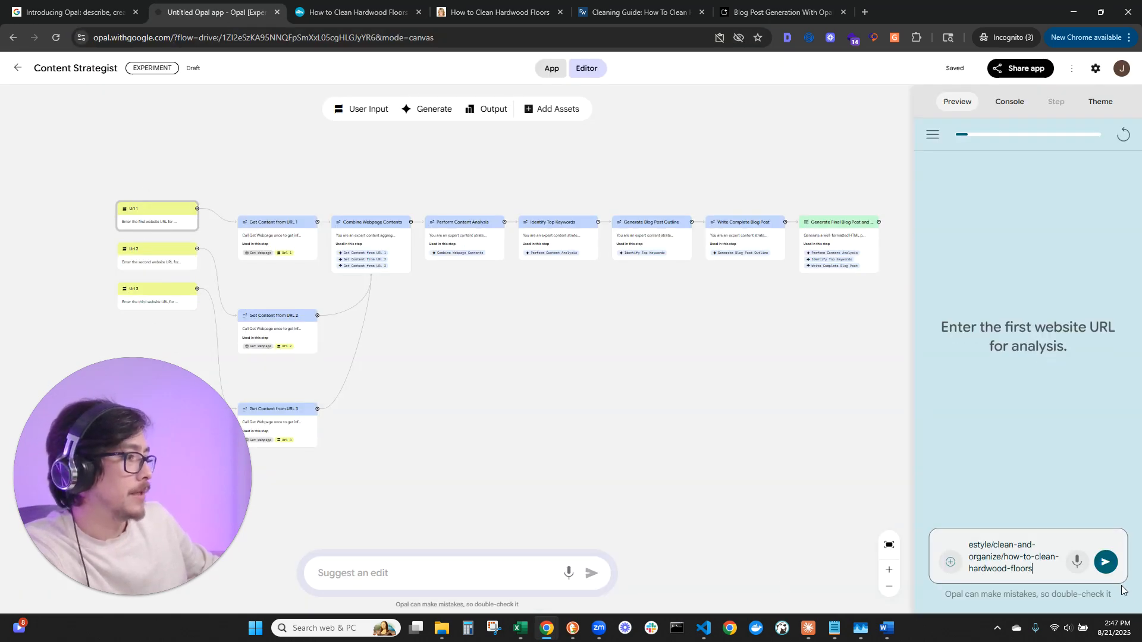
click(1108, 568)
click(499, 11)
click(232, 37)
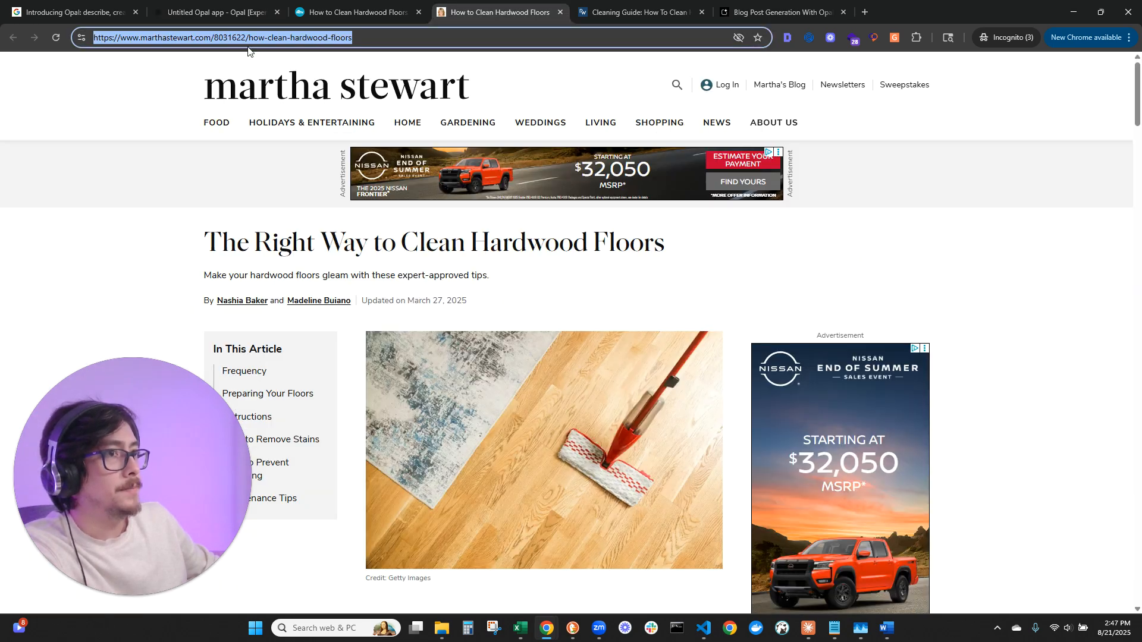
click(215, 16)
key(ctrl+v)
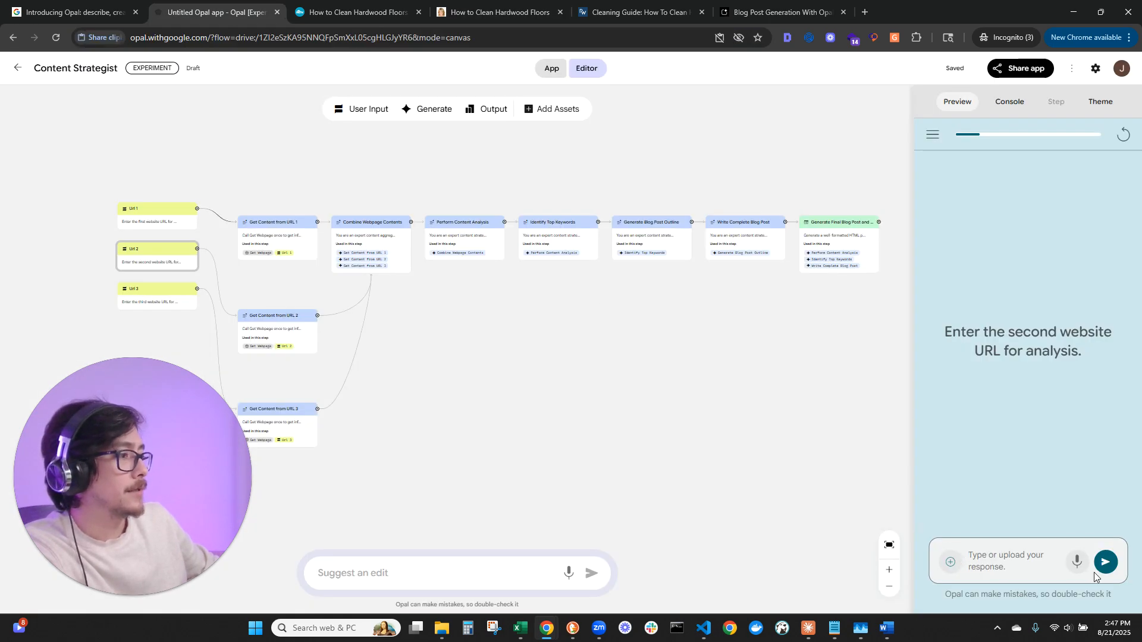
click(245, 67)
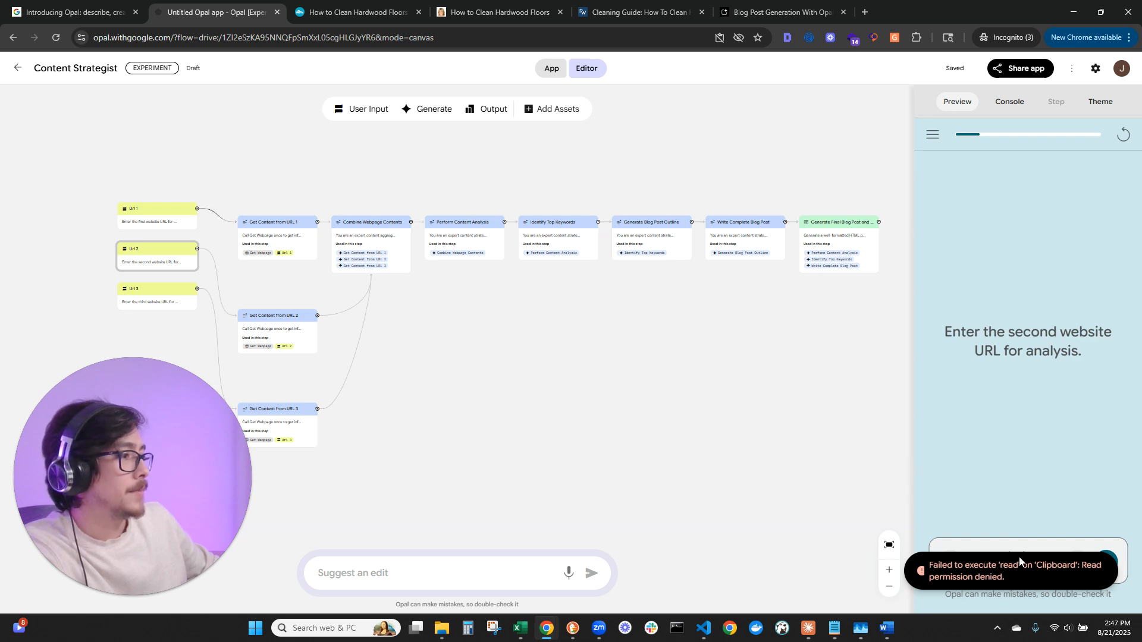
scroll(841, 451, down, 2)
scroll(845, 452, up, 3)
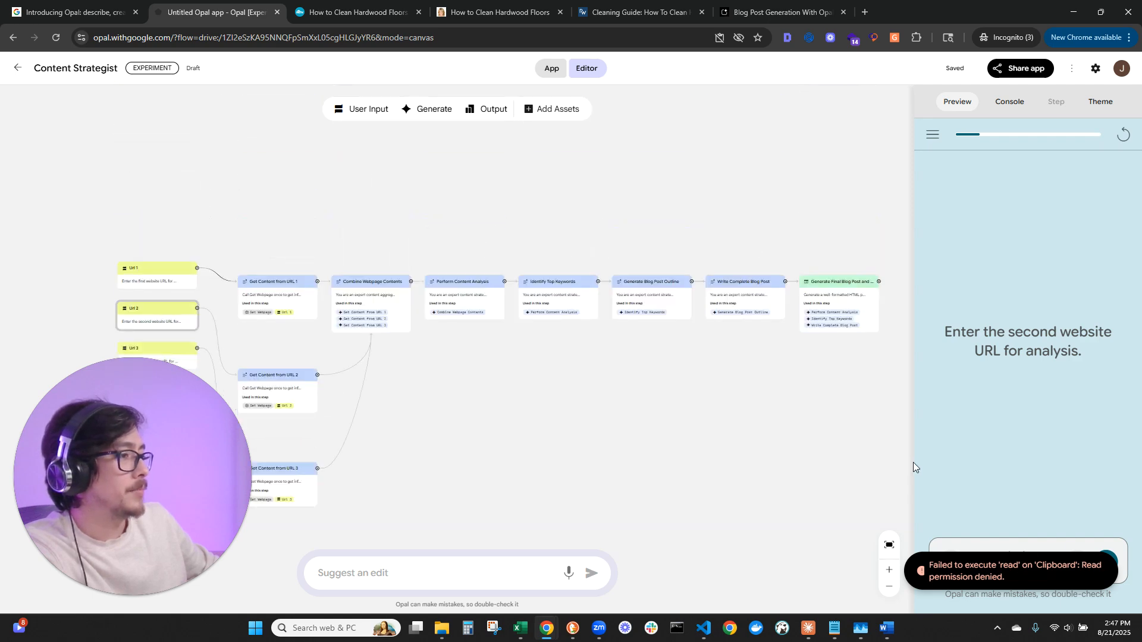
key(ctrl+minus)
key(ctrl+minus)
key(ctrl+minus)
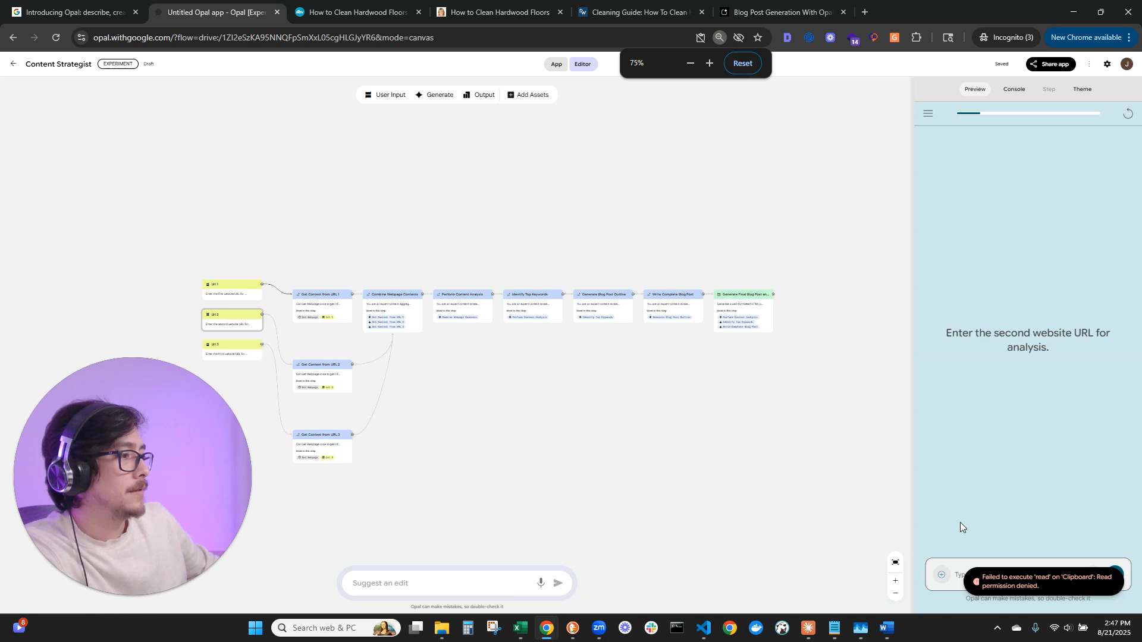
key(ctrl+v)
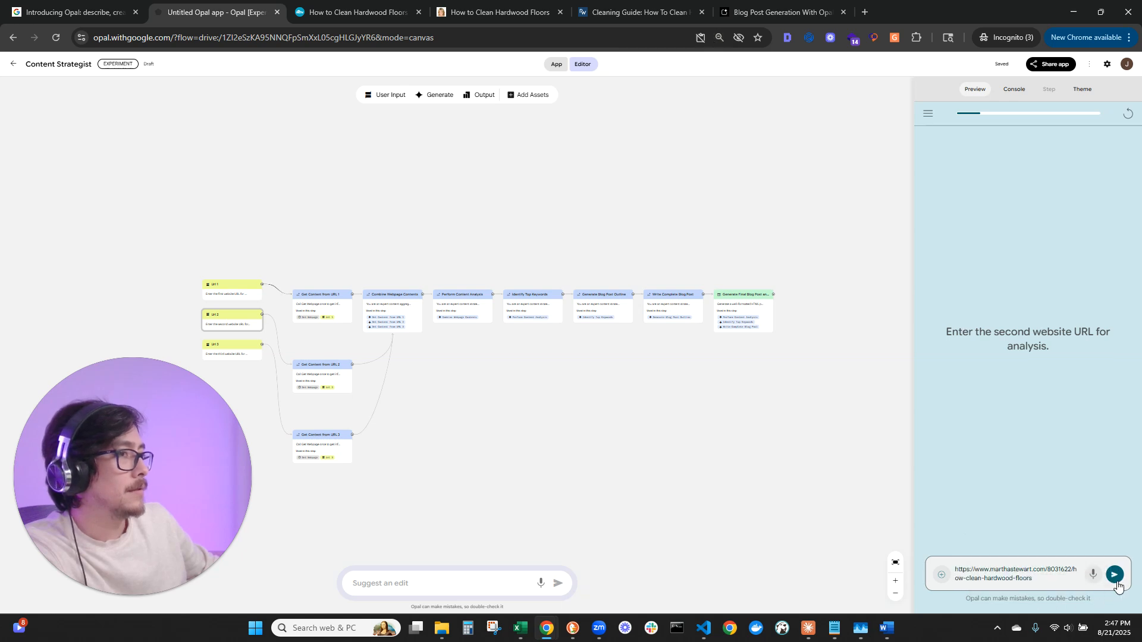
click(1114, 575)
Copy the RW Supply cleaning guide's address, resources.rwsupply.com/guide/cleaning-guide-how-to-clean-hardwood-floors/, and submit it as the third website URL.
click(636, 12)
click(144, 43)
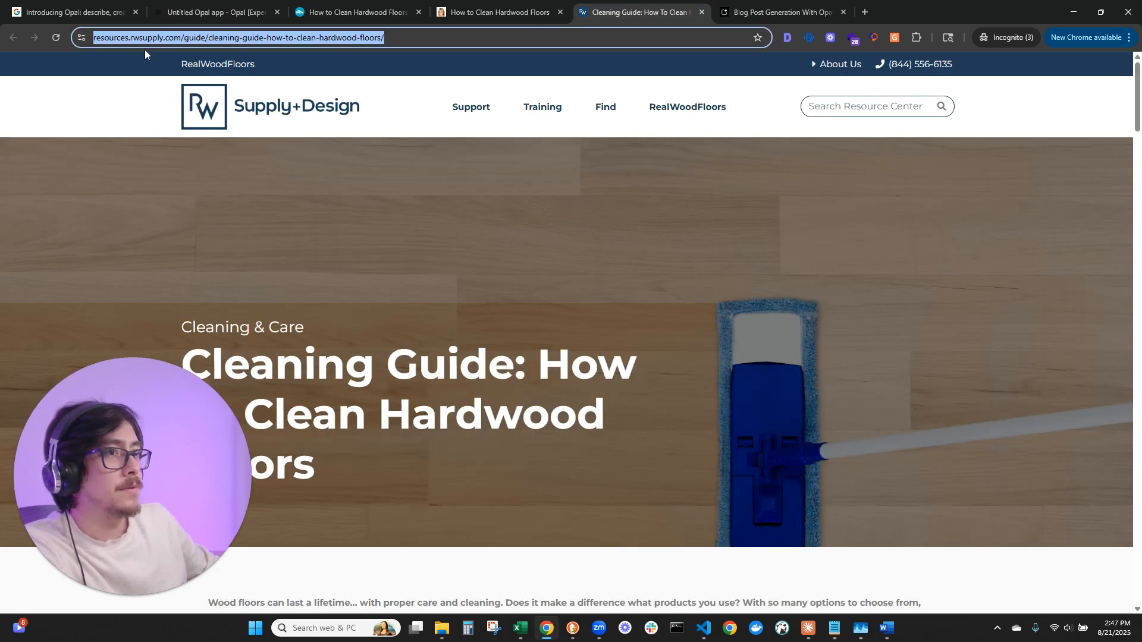
click(214, 12)
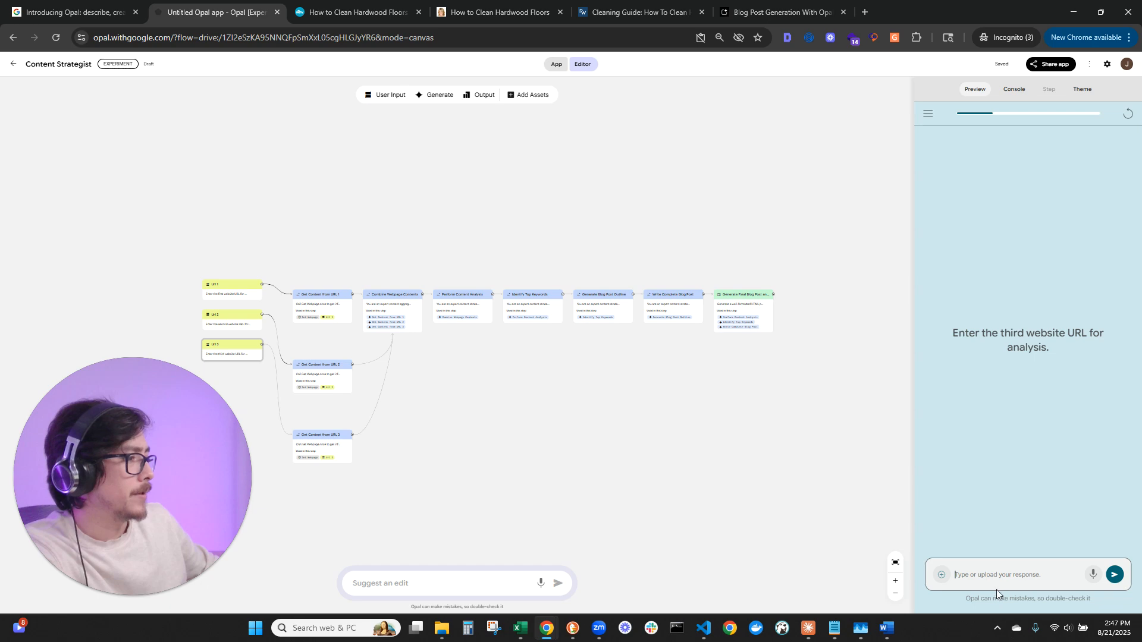
click(984, 576)
key(ctrl+v)
click(1115, 575)
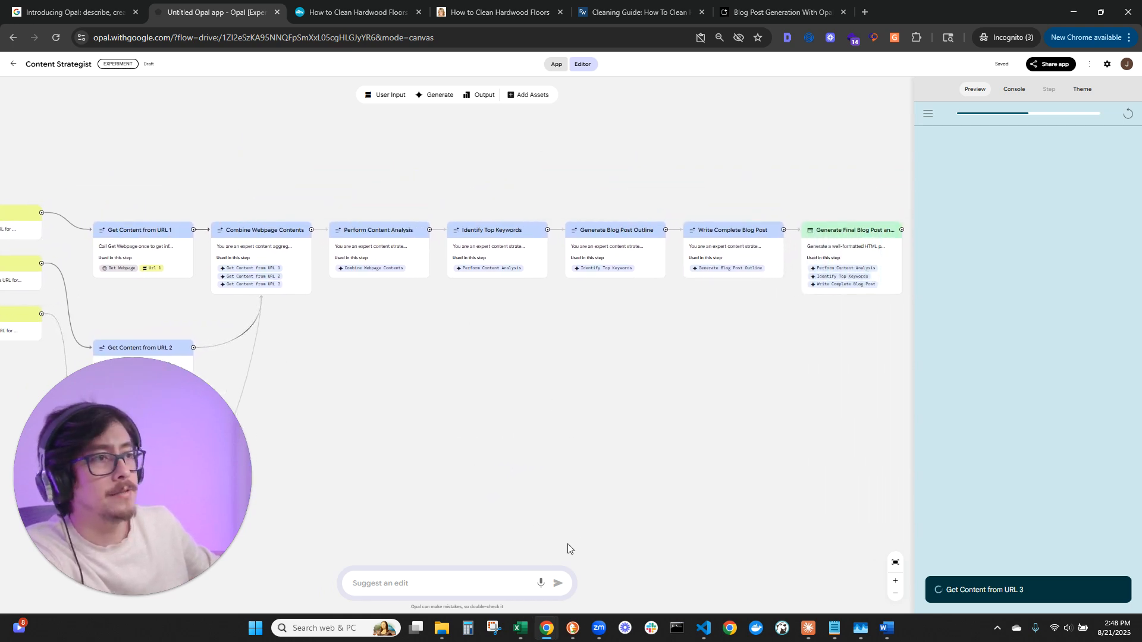
drag(779, 391, 569, 411)
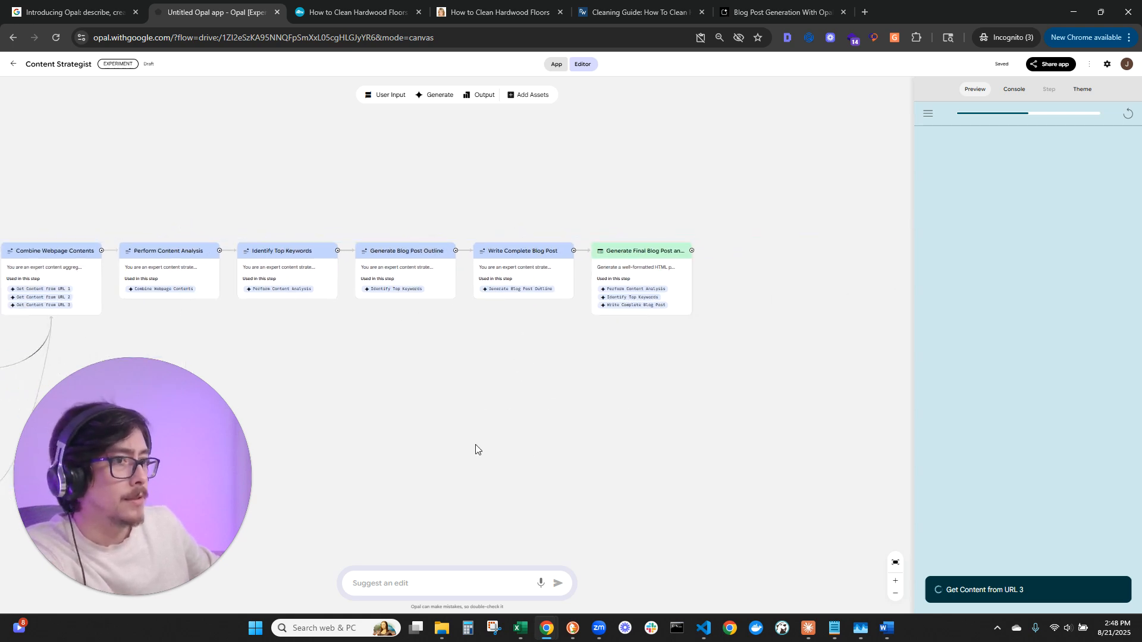
drag(474, 448, 766, 389)
drag(560, 421, 724, 400)
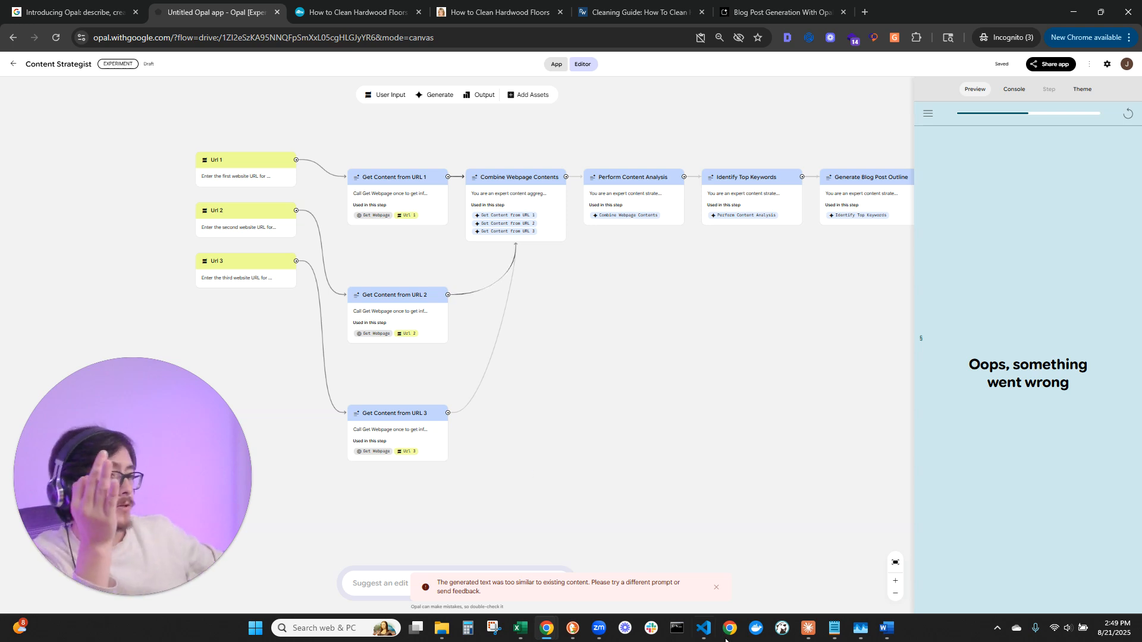
Dismiss the error notice and delete the Get Content from URL 3 and Url 3 nodes from the workflow.
click(717, 588)
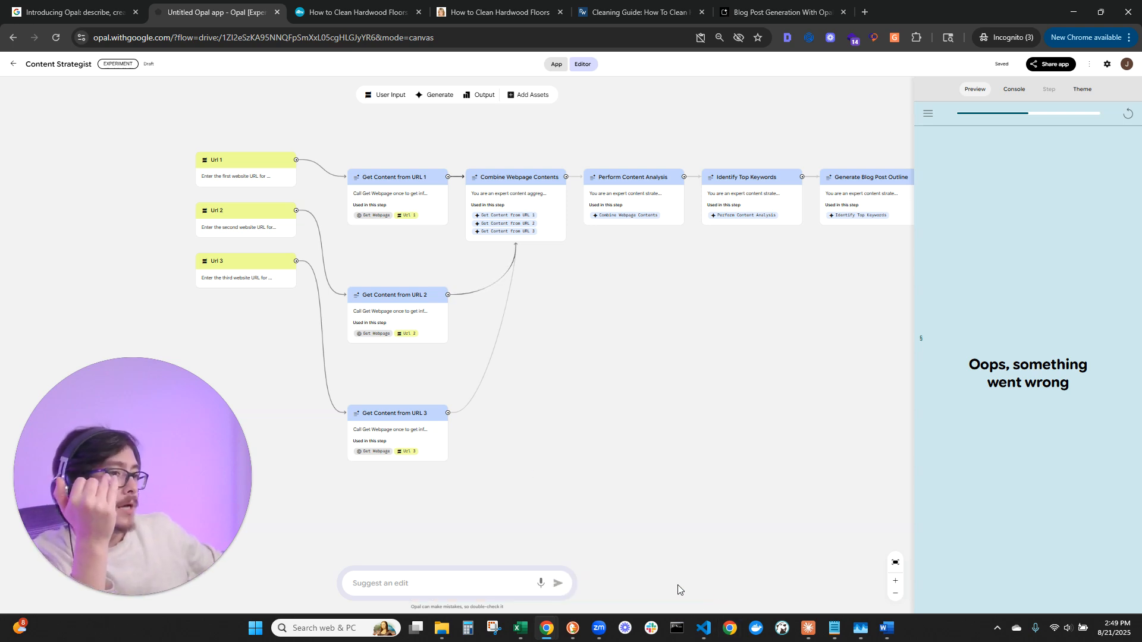
click(384, 418)
key(Delete)
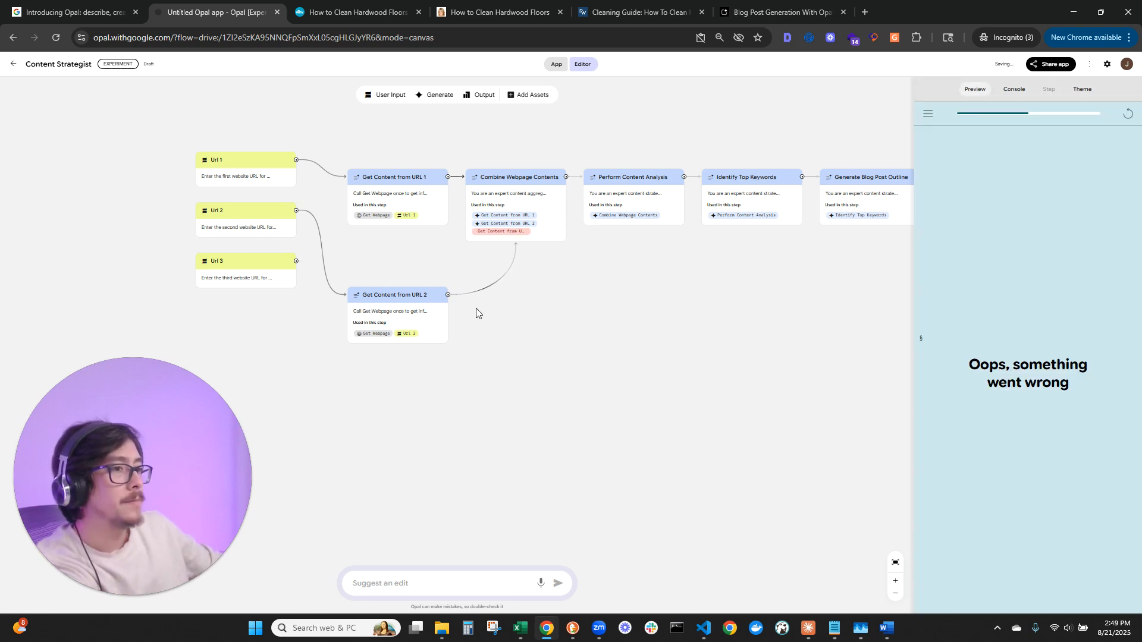
click(265, 261)
key(Delete)
Remove the Content From Url 3 heading and its broken reference from the Combine Webpage Contents prompt.
click(505, 202)
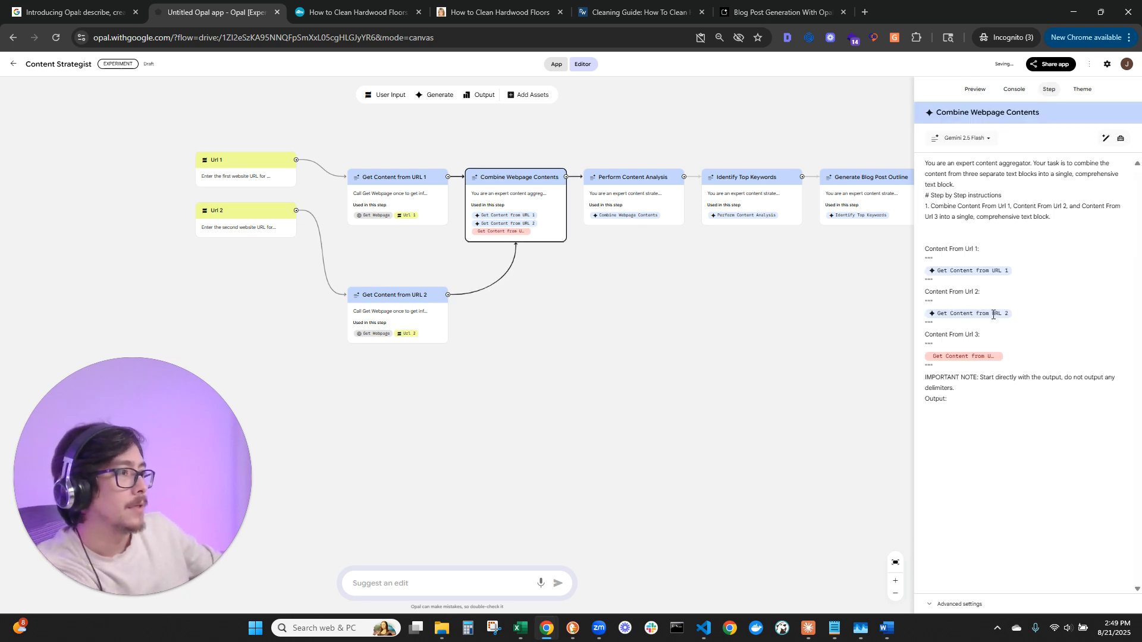
drag(932, 364, 911, 336)
key(BackSpace)
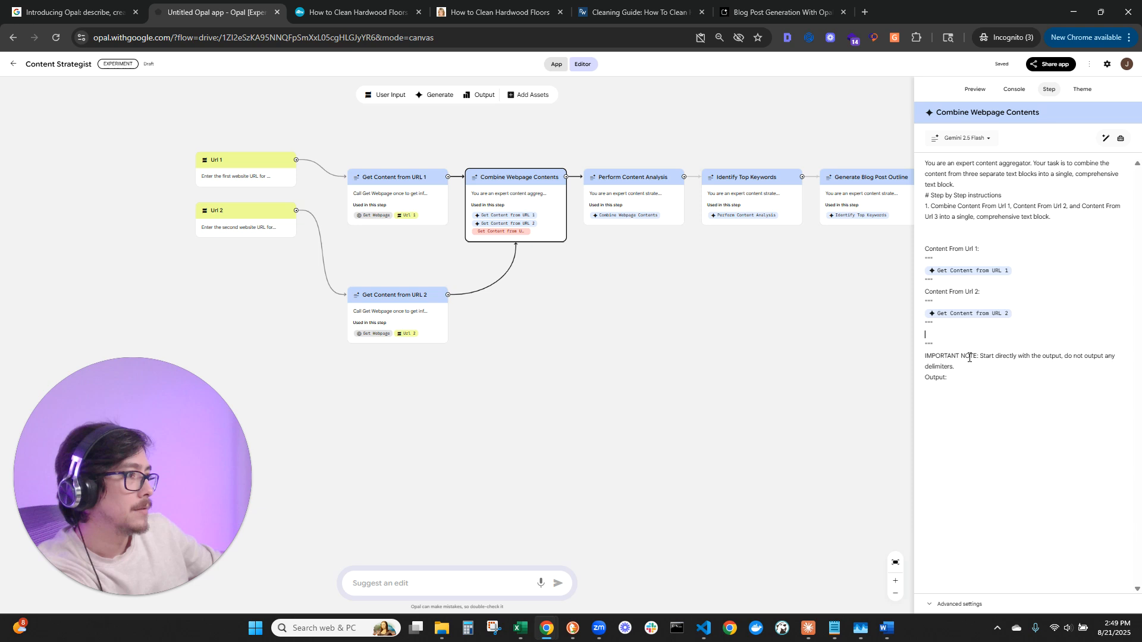
click(869, 351)
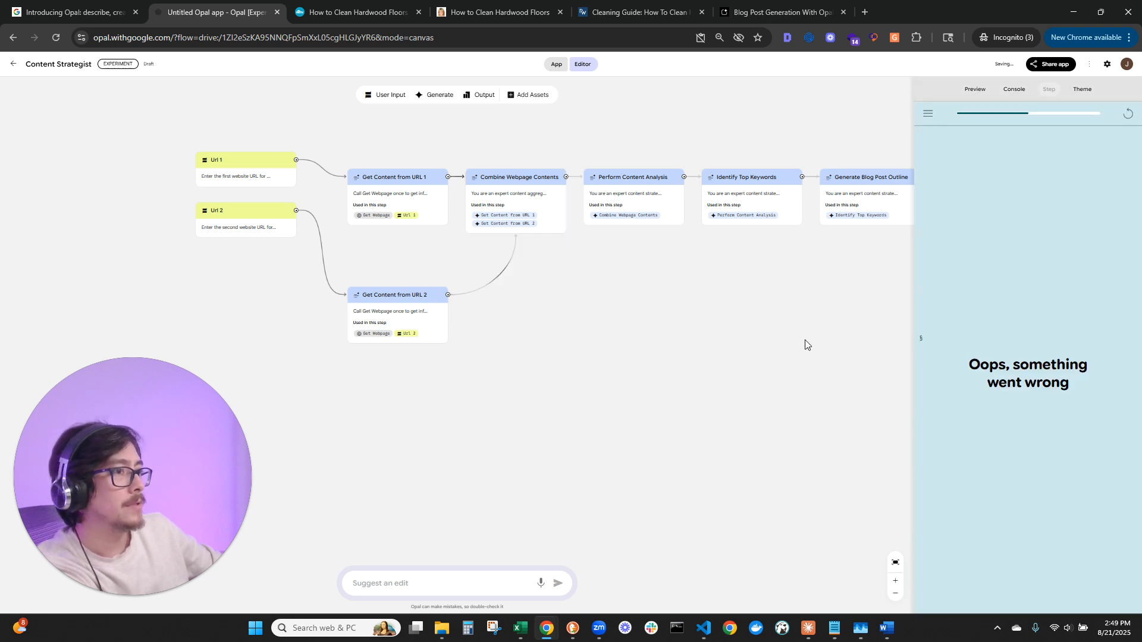
click(1128, 113)
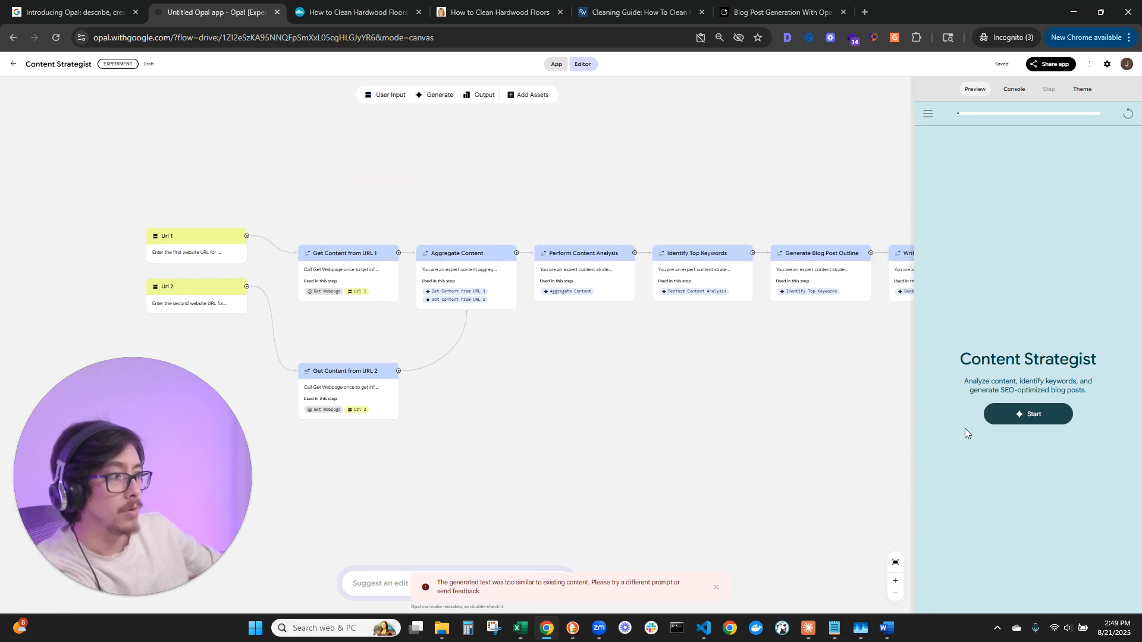
click(1029, 414)
click(363, 12)
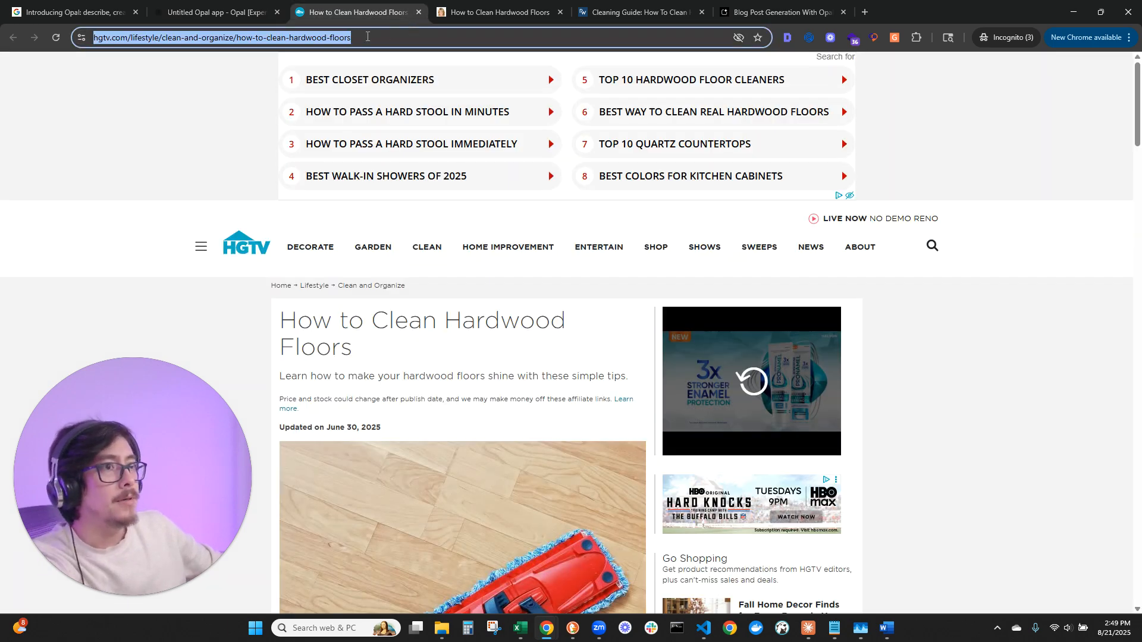
key(ctrl+Page_Up)
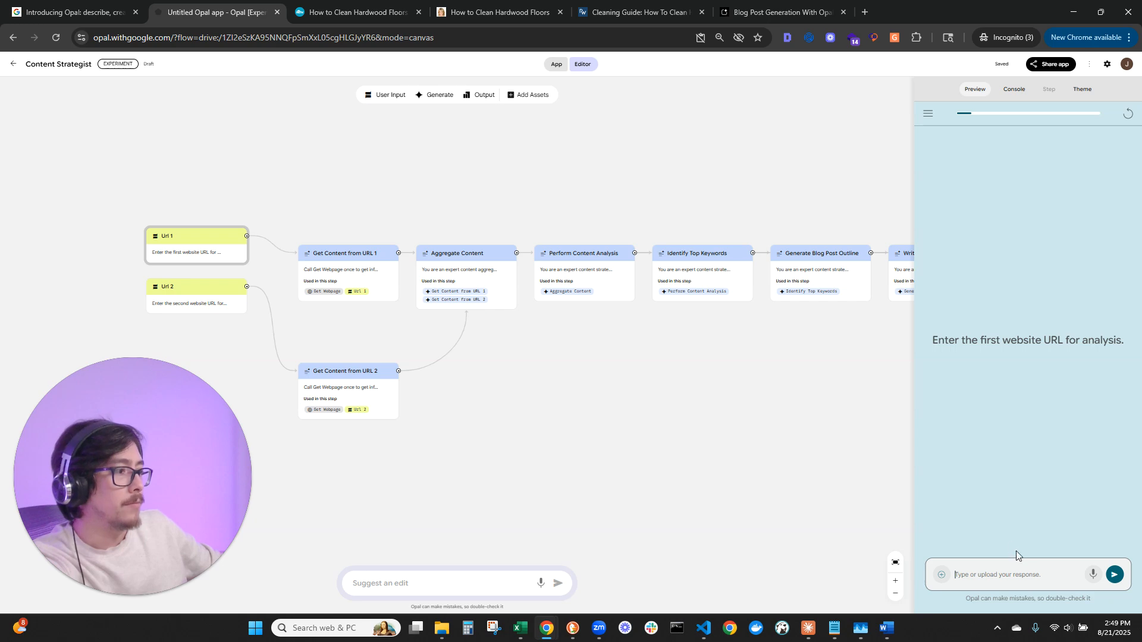
text(https://www.hgtv.com/lifestyle/clean-and-organize/how-to-clean-hardwood-floors)
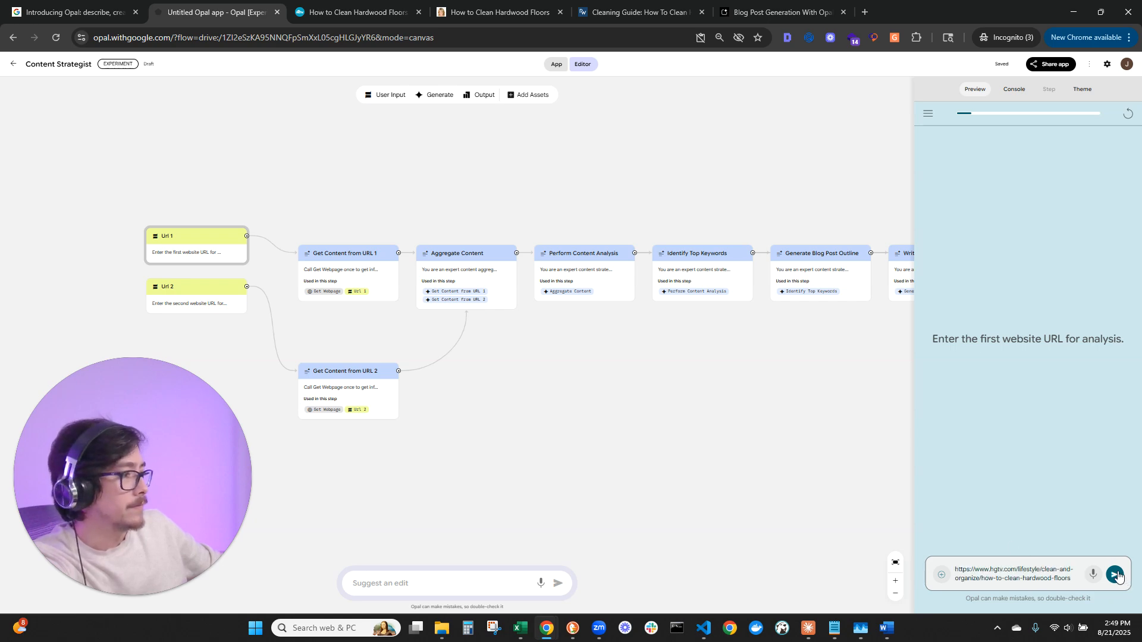
click(1114, 575)
click(373, 7)
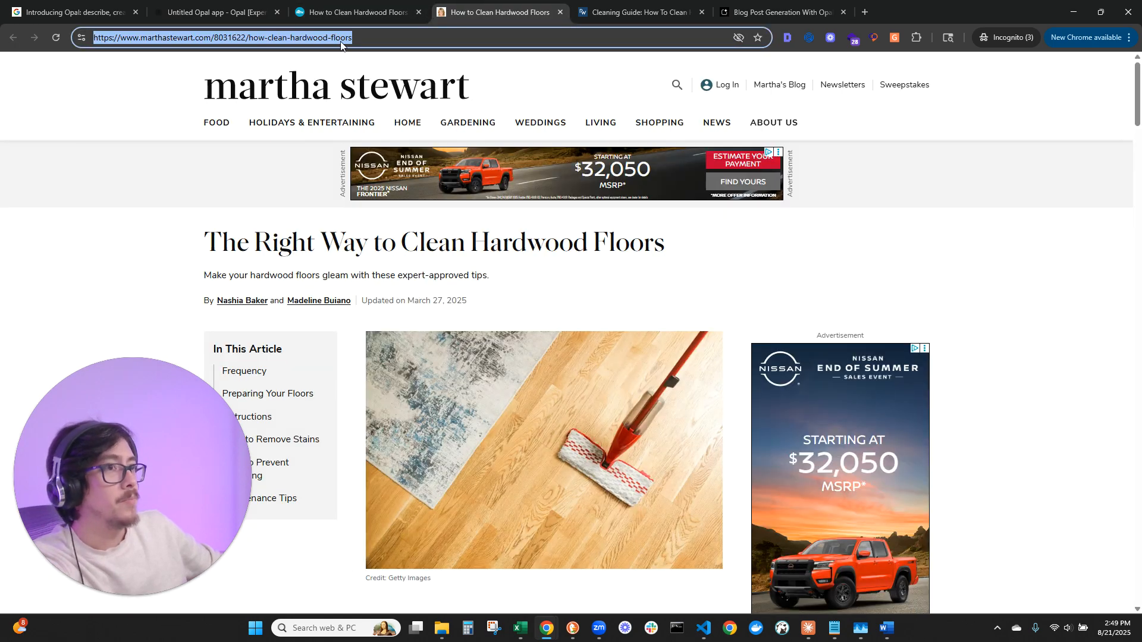
click(194, 9)
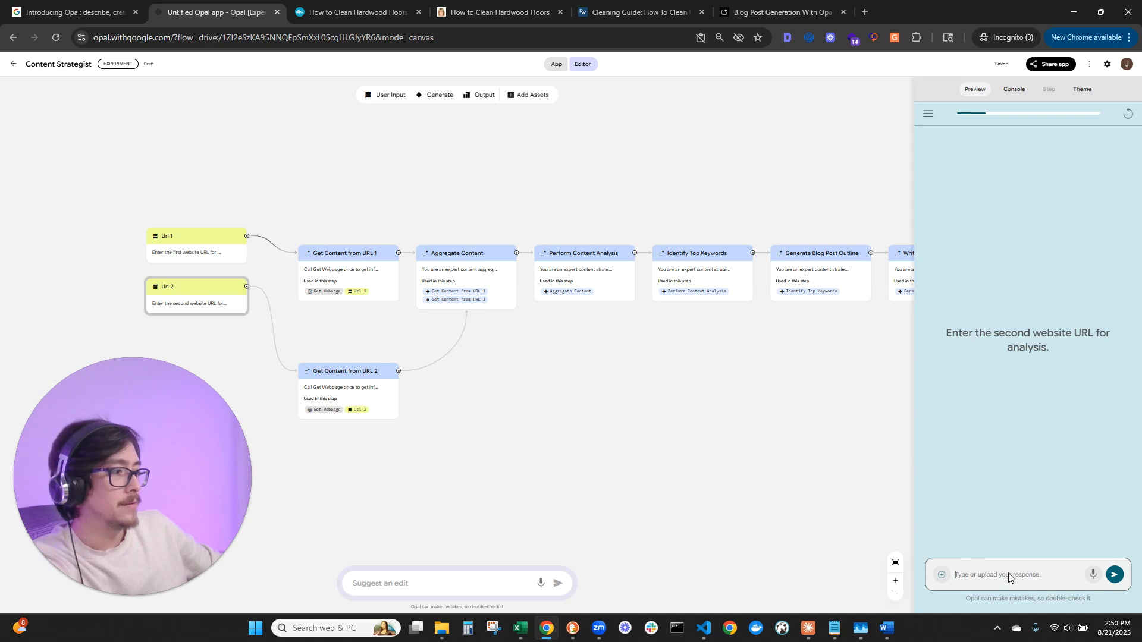
key(ctrl+v)
click(1115, 574)
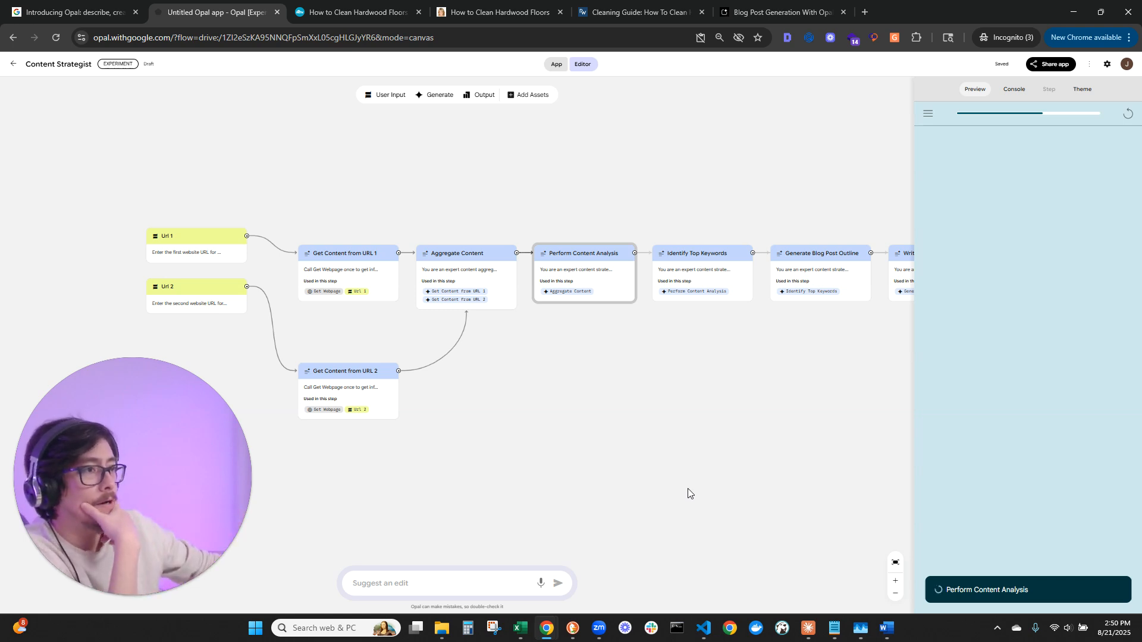
Follow the workflow run through to its final output node and widen the preview of the generated report.
drag(673, 488, 448, 482)
drag(648, 488, 623, 487)
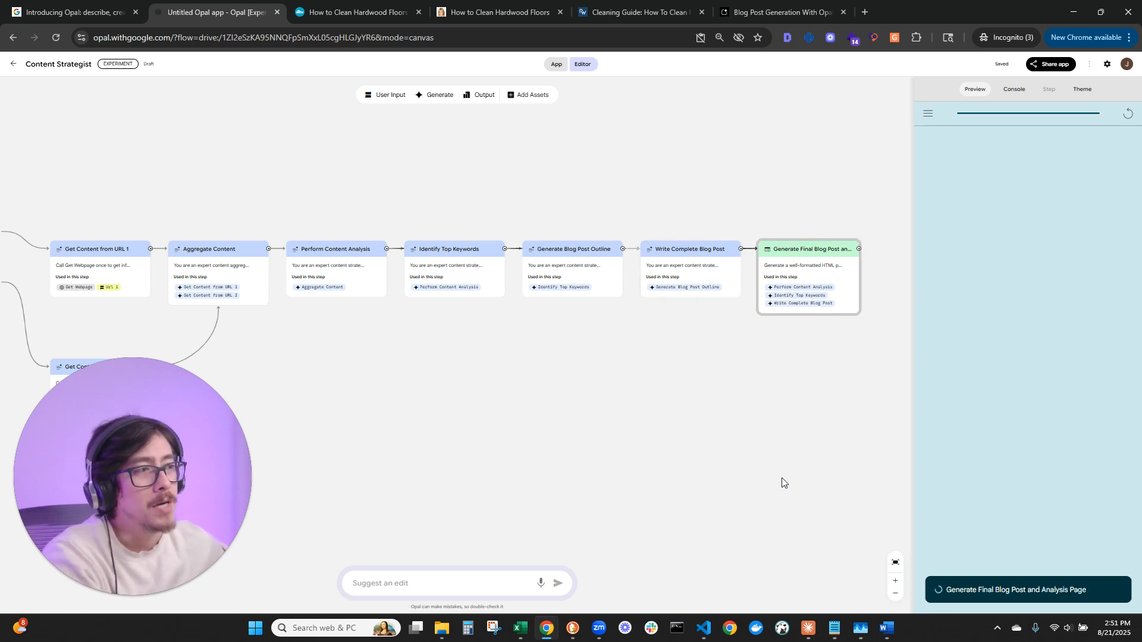
drag(798, 434, 688, 428)
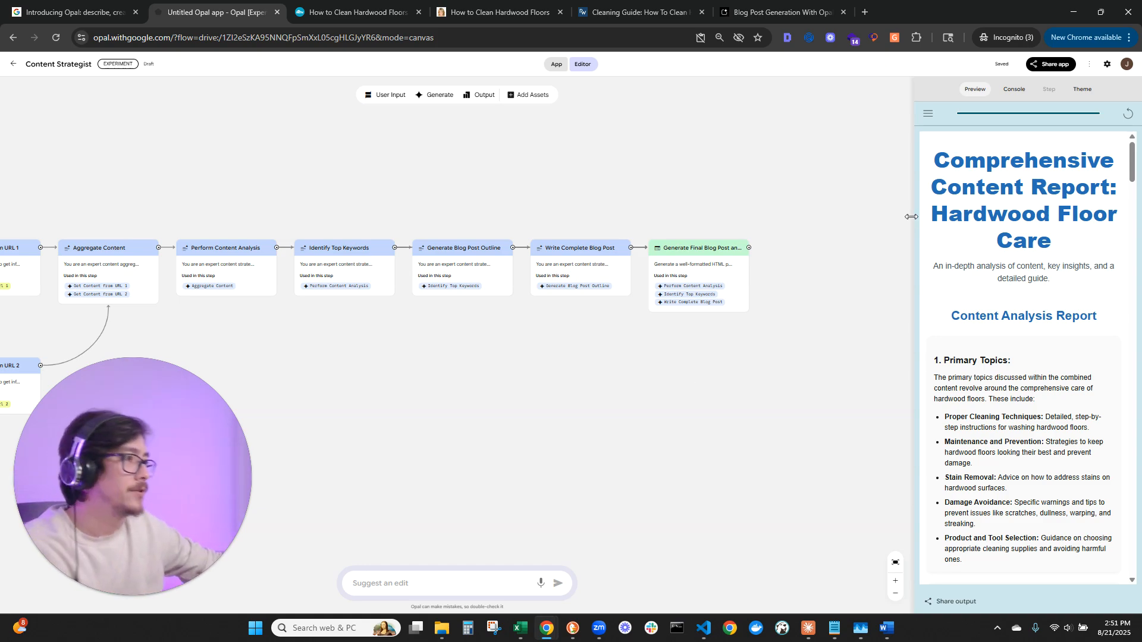
drag(915, 219, 258, 230)
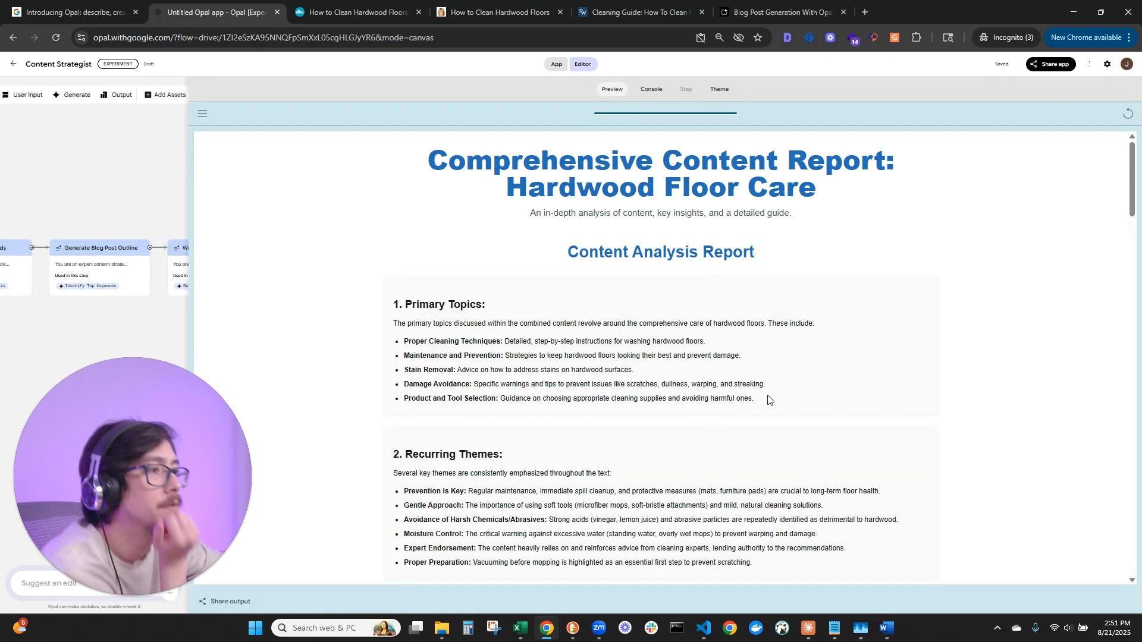
Skim the generated report, and examine its content analysis sections from primary topics to content gaps and the top keywords.
scroll(769, 400, down, 15)
scroll(771, 400, down, 15)
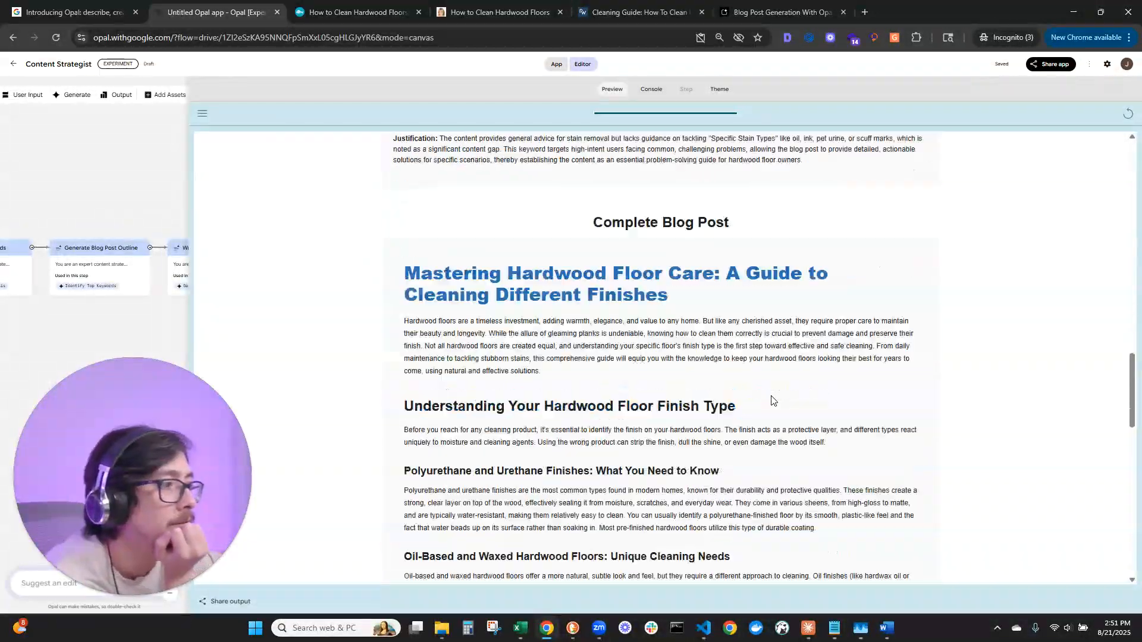
scroll(772, 401, up, 20)
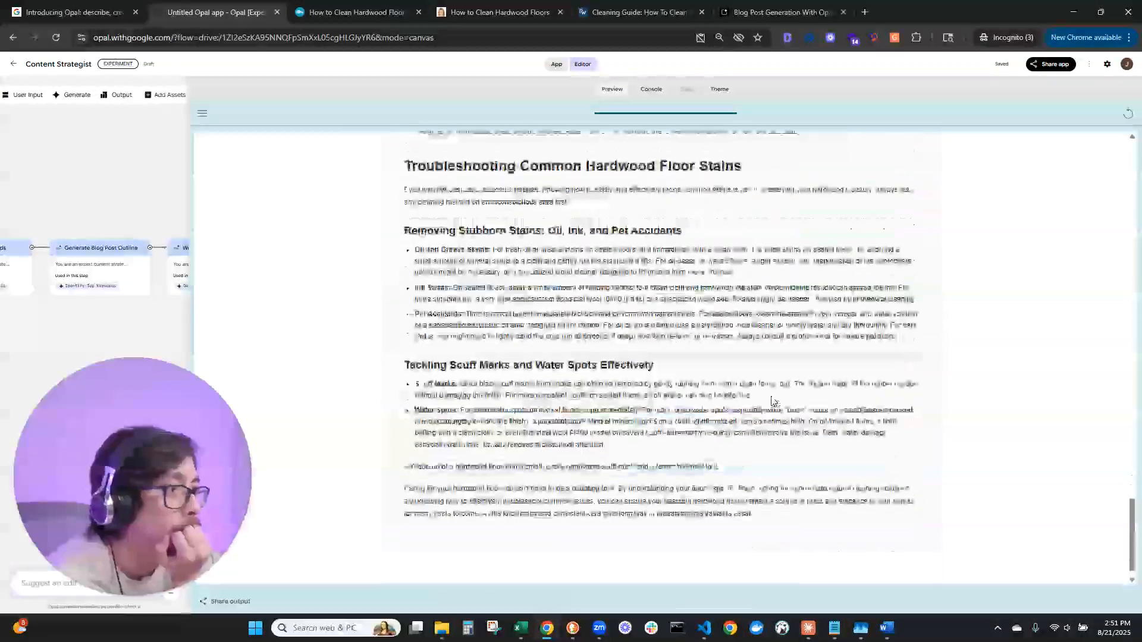
scroll(769, 397, up, 10)
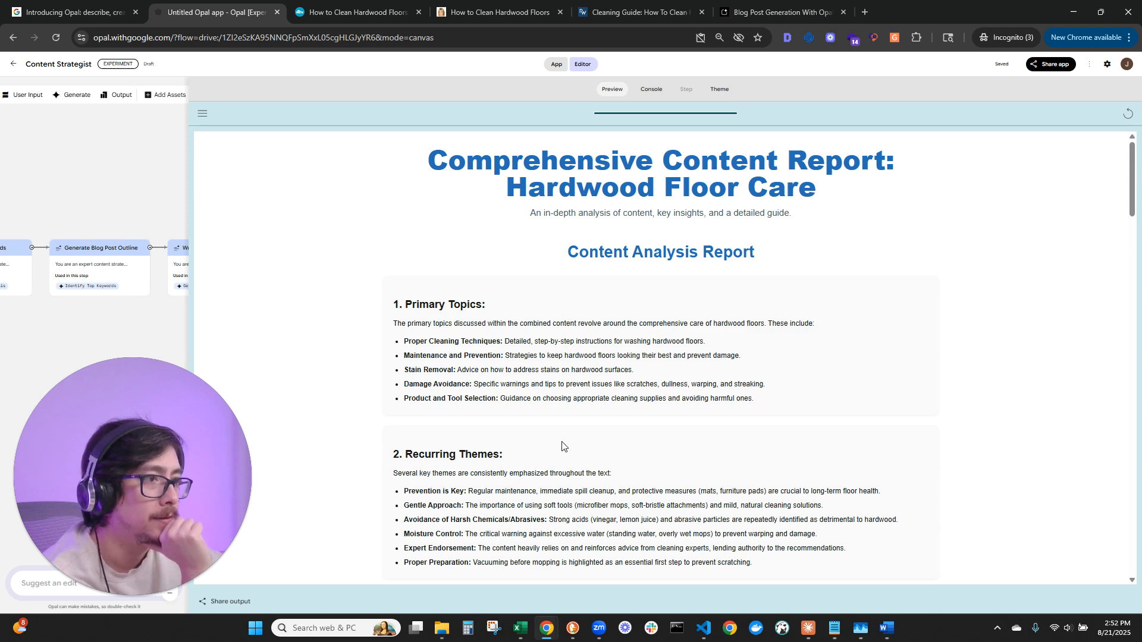
scroll(562, 446, down, 2)
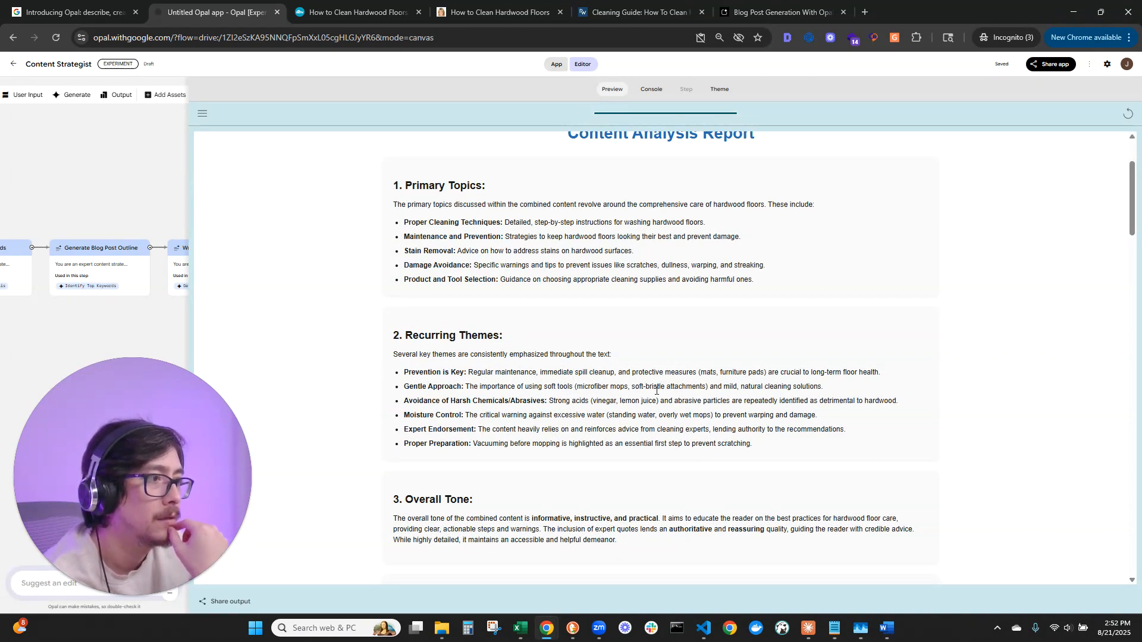
scroll(760, 384, down, 3)
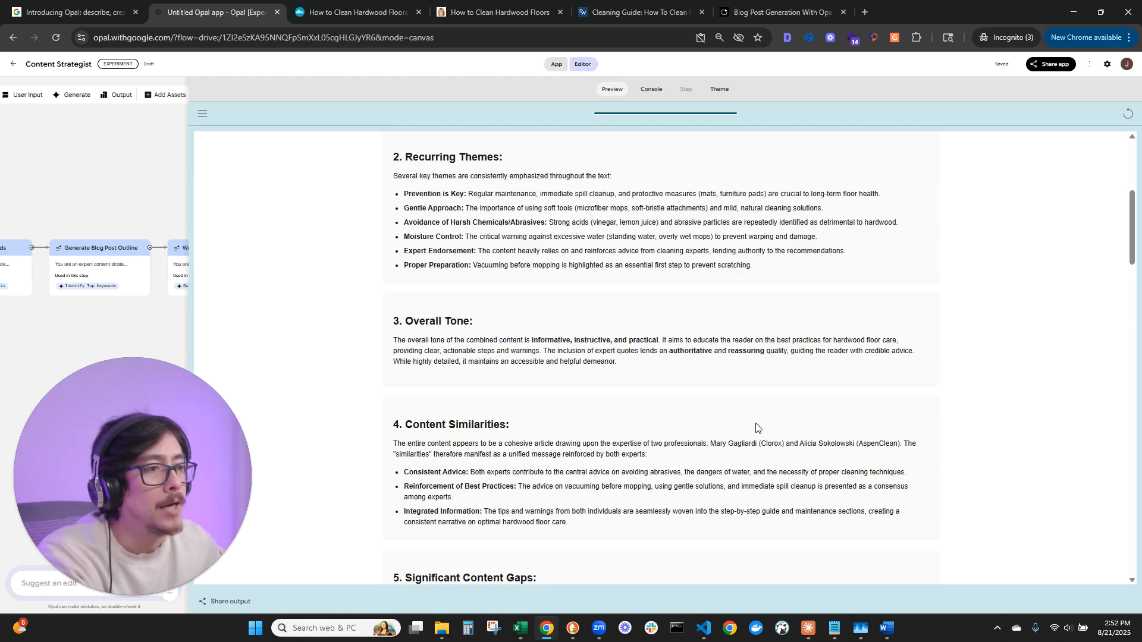
scroll(755, 427, down, 2)
scroll(753, 424, down, 3)
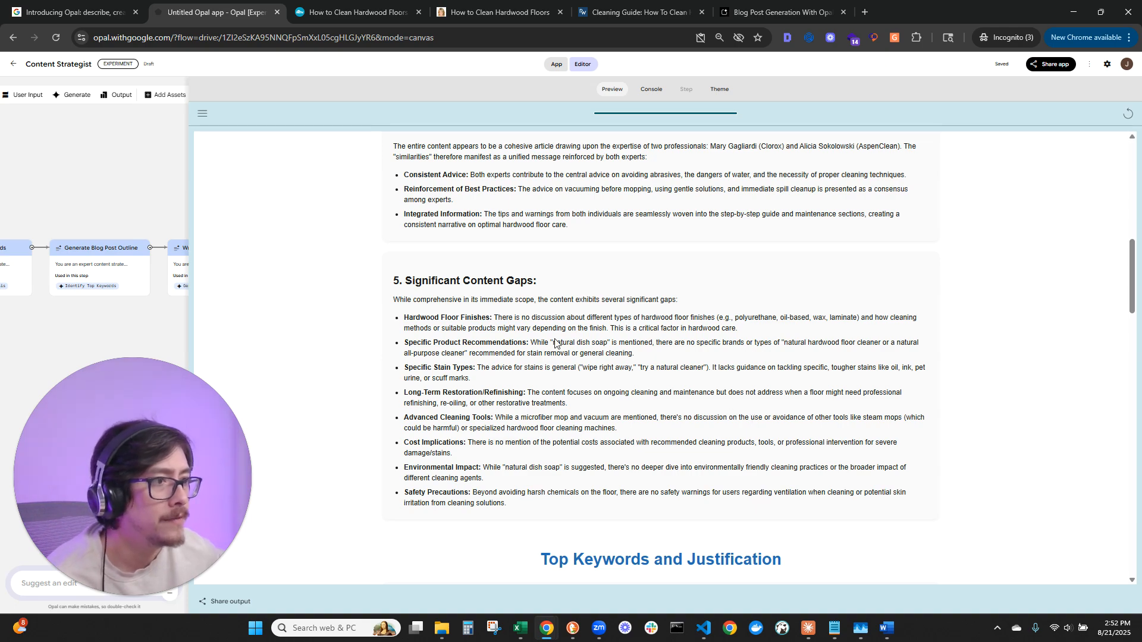
scroll(654, 404, down, 5)
scroll(648, 394, down, 2)
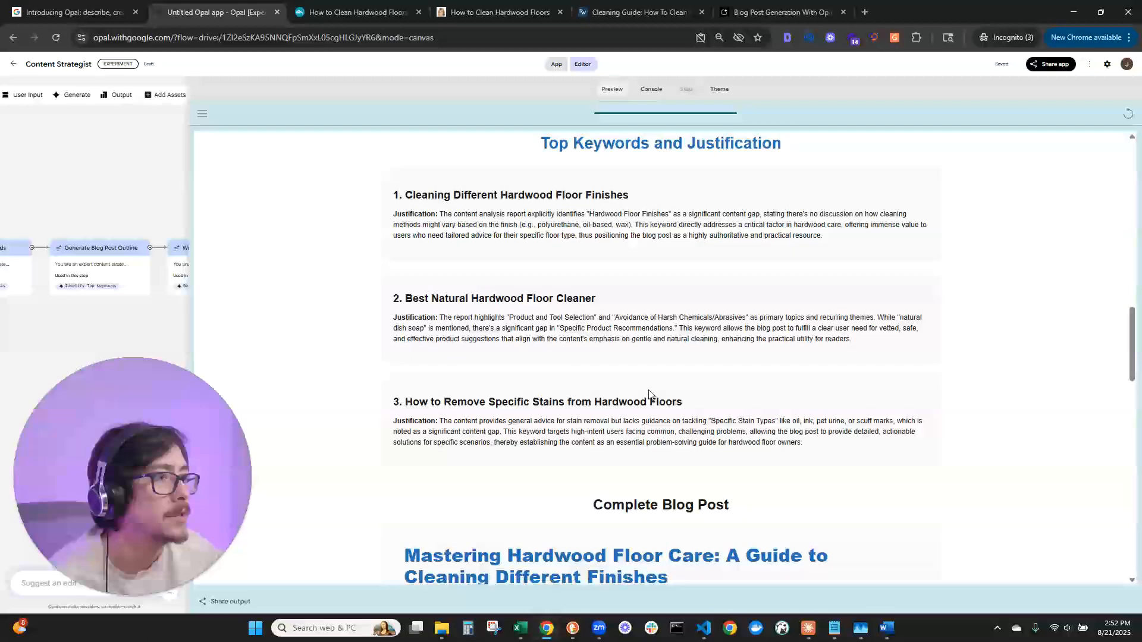
Read through the complete blog post in the report, checking its headings, cleaning advice and image placements.
scroll(780, 429, down, 5)
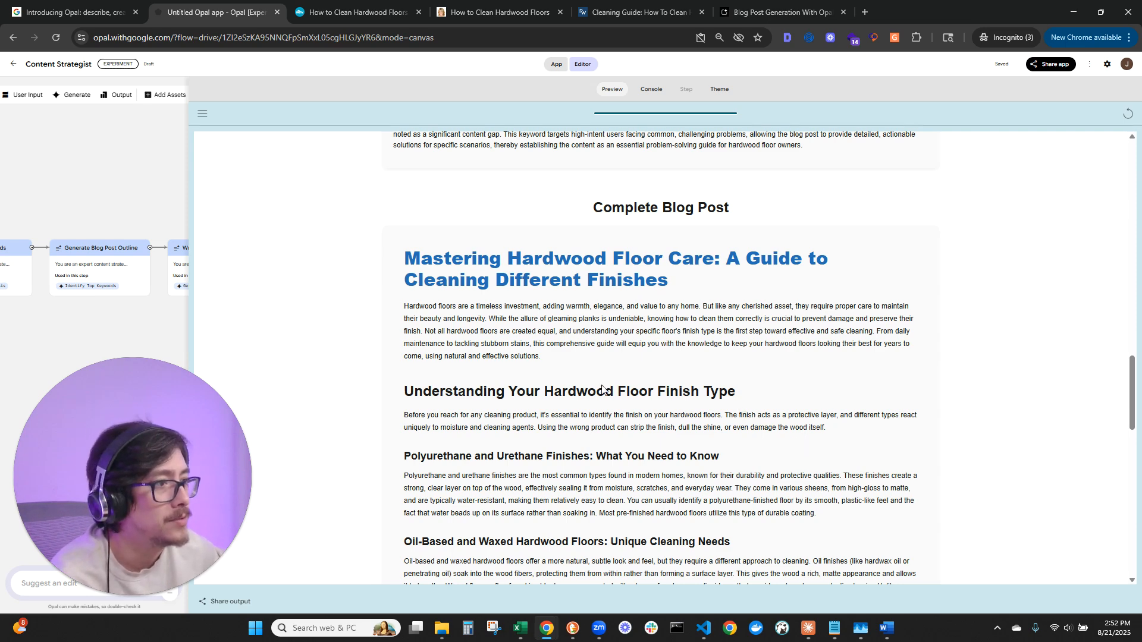
scroll(602, 388, down, 4)
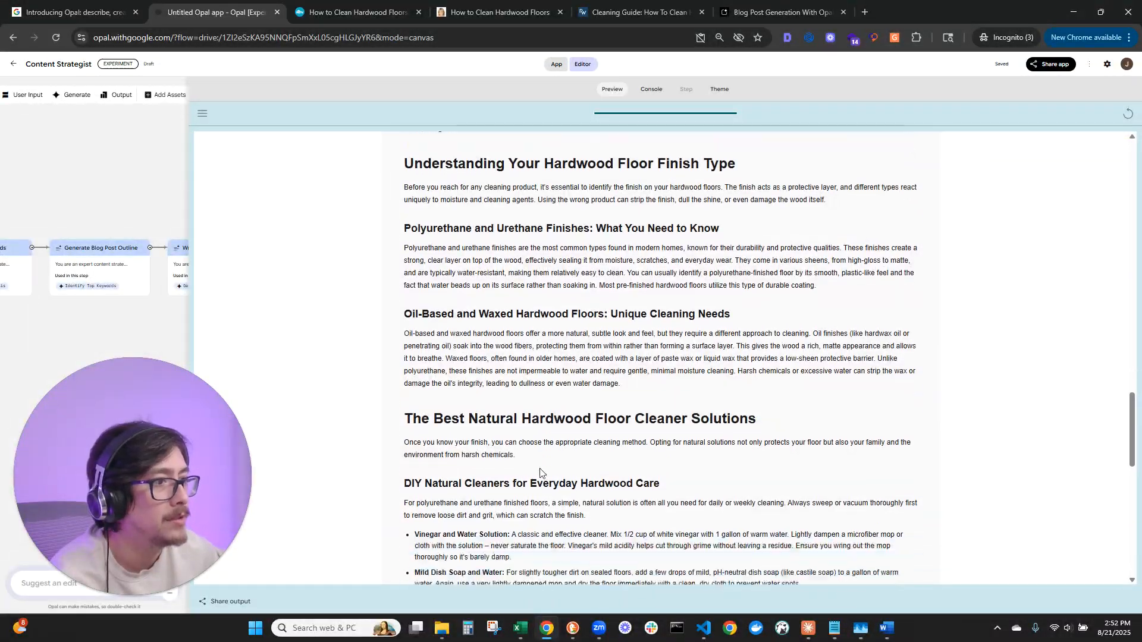
scroll(541, 452, down, 3)
scroll(558, 373, down, 2)
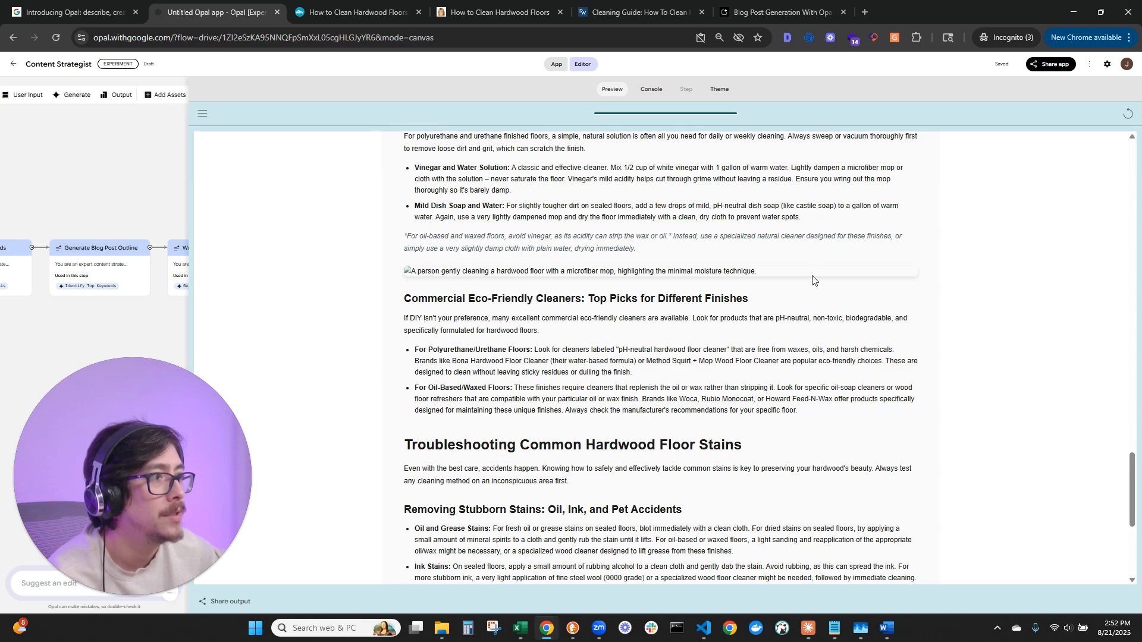
scroll(612, 290, down, 5)
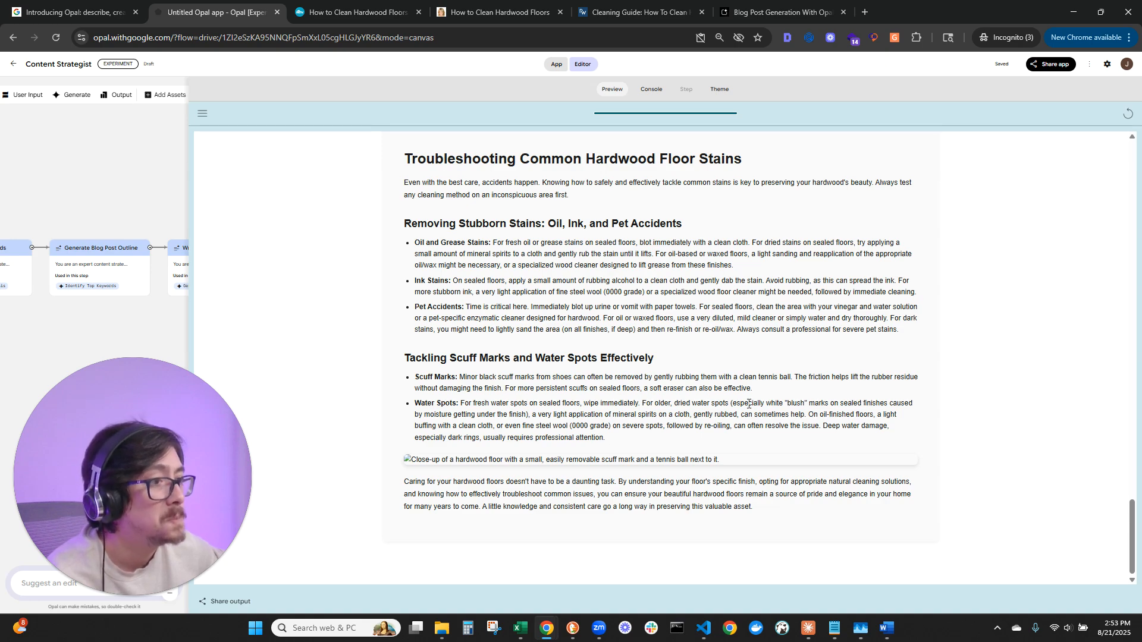
scroll(749, 403, up, 15)
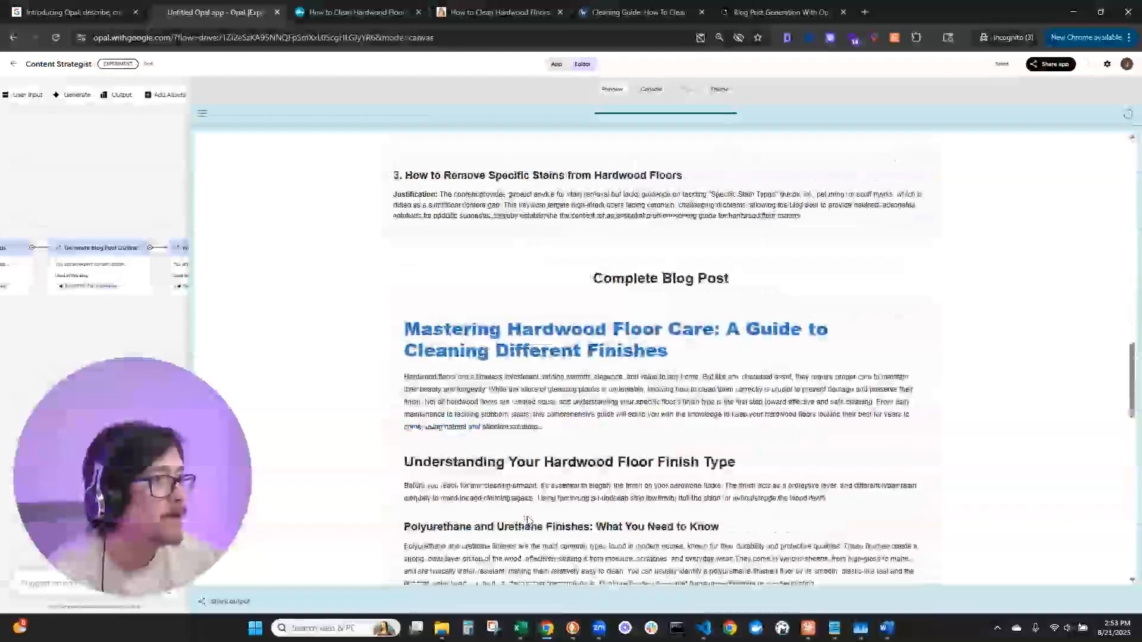
scroll(527, 520, down, 15)
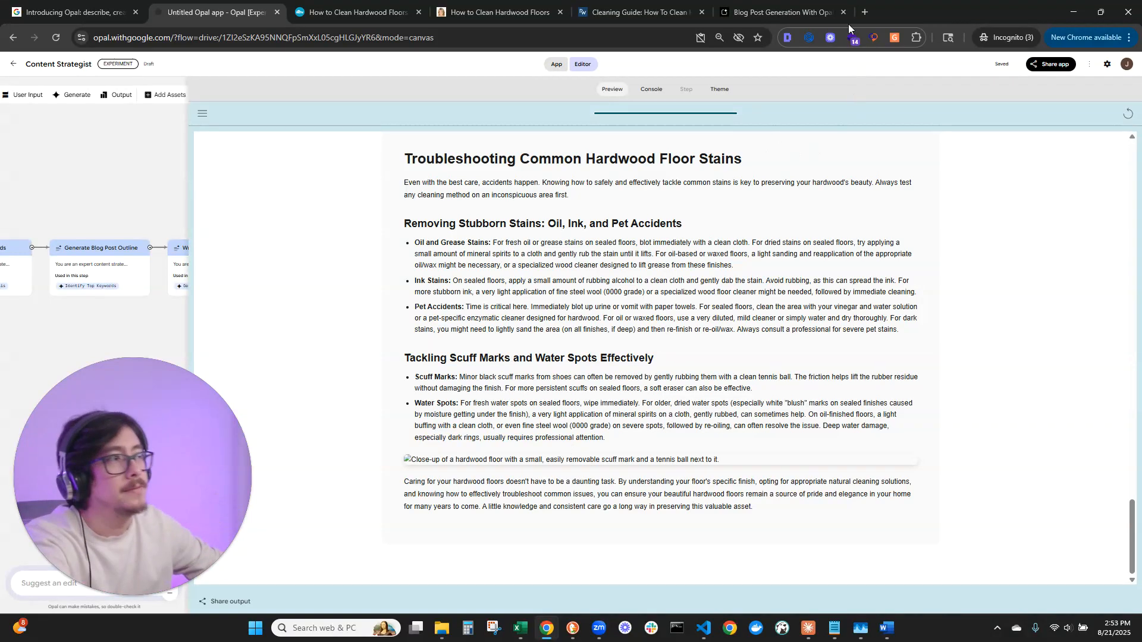
Search Google for "word counter" in a new browser tab and open the WordCounter site.
click(865, 12)
text(g)
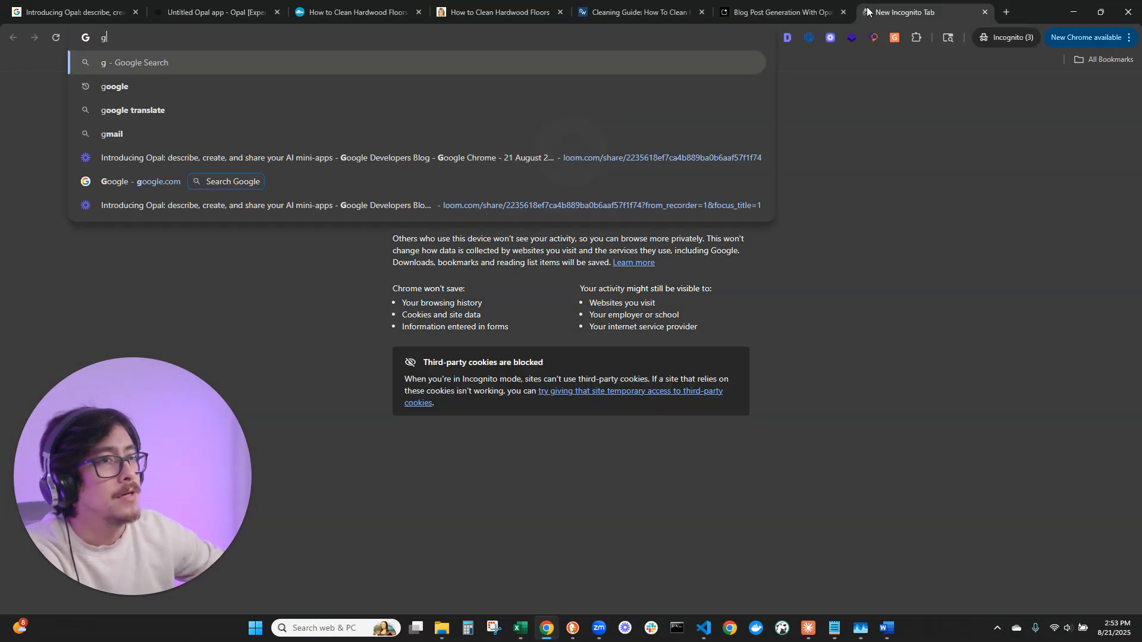
key(Return)
click(208, 75)
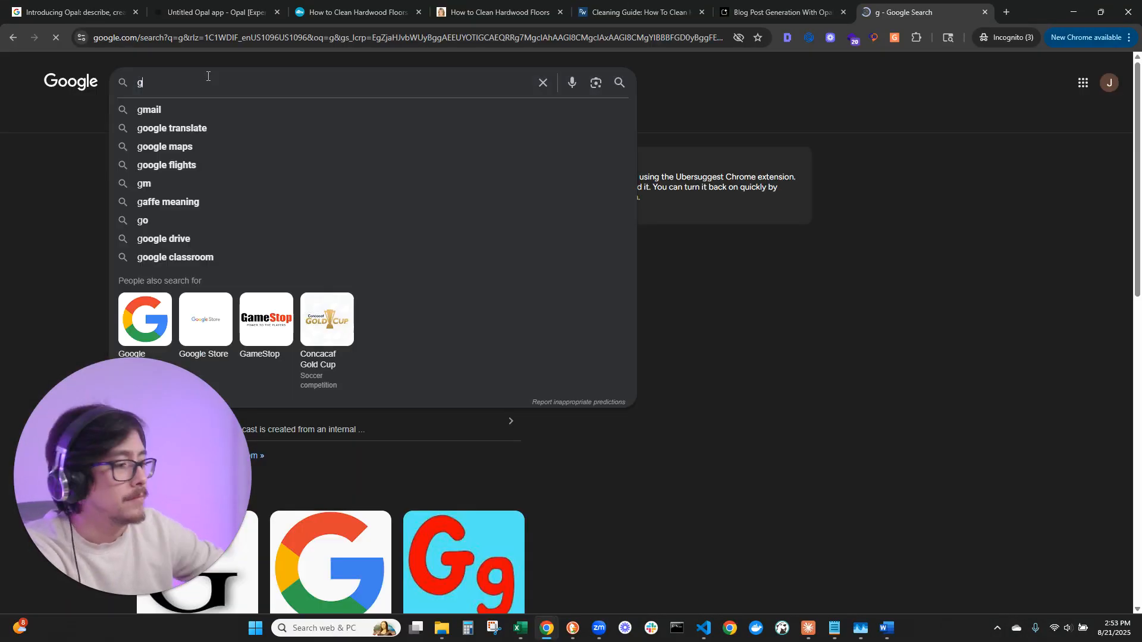
key(BackSpace)
text(word cou)
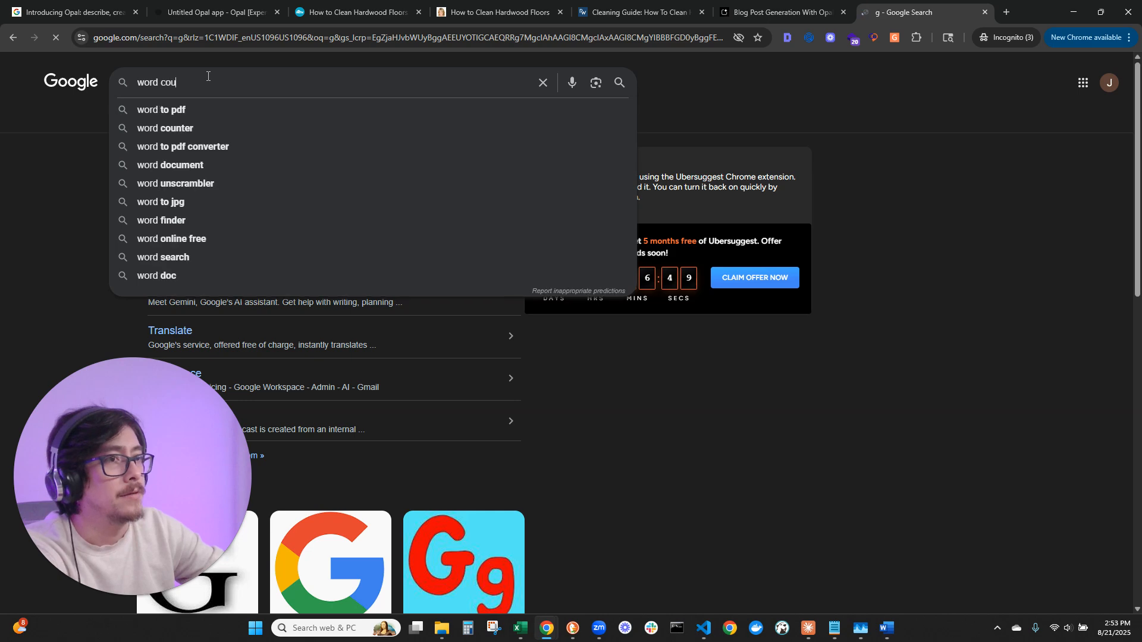
text(nter)
key(Return)
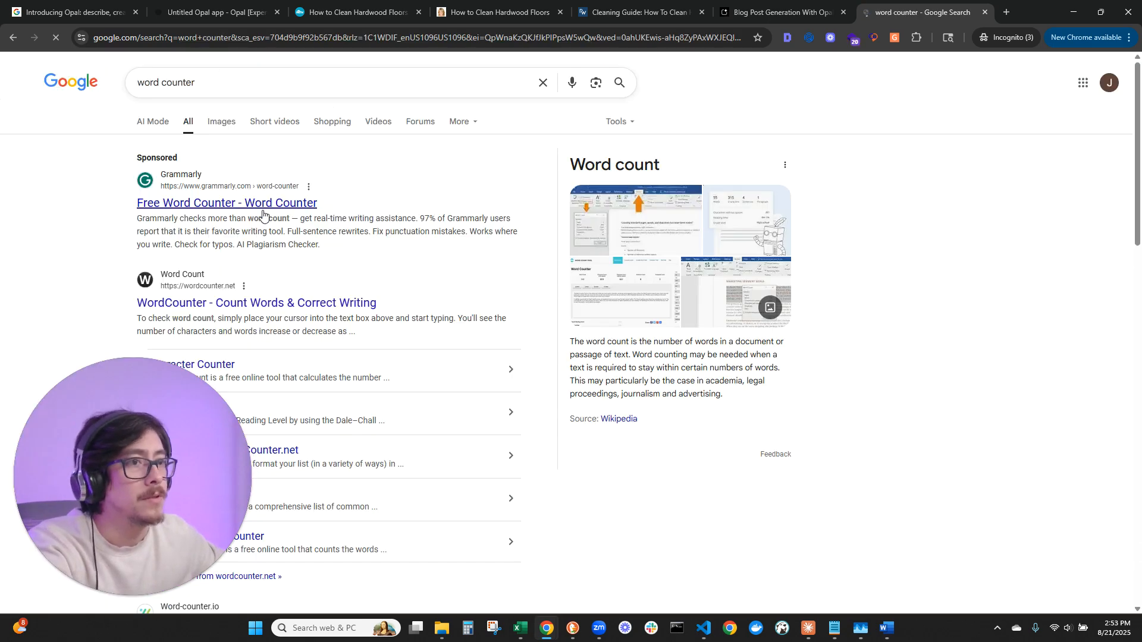
click(256, 303)
Return to the Opal preview and copy the whole blog post, from its main title to the closing paragraph.
click(768, 8)
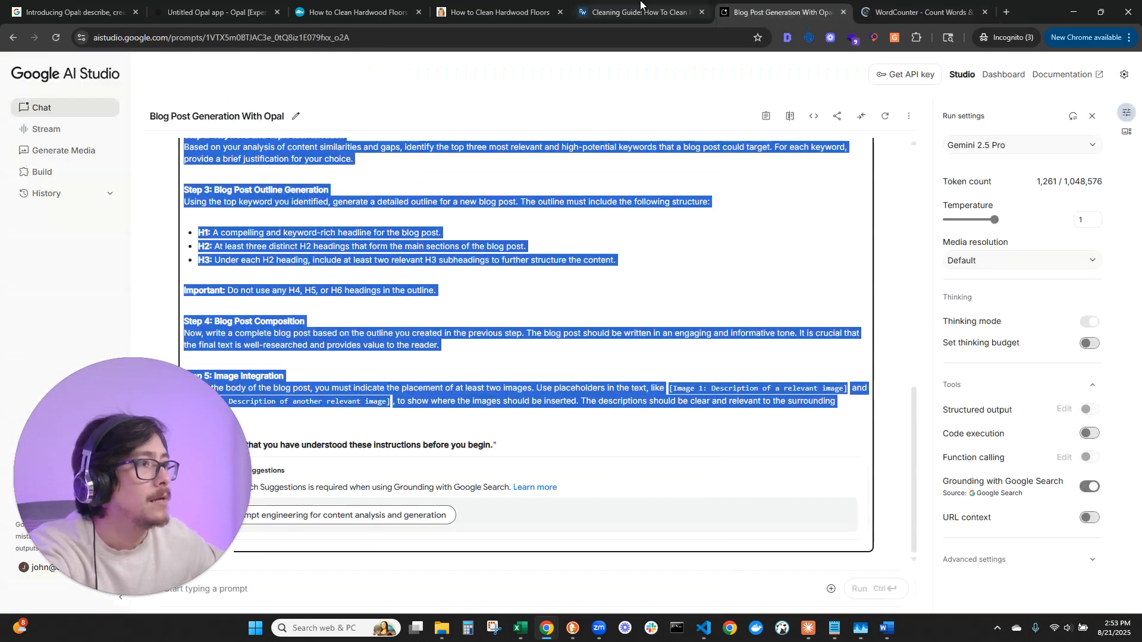
click(640, 6)
click(214, 12)
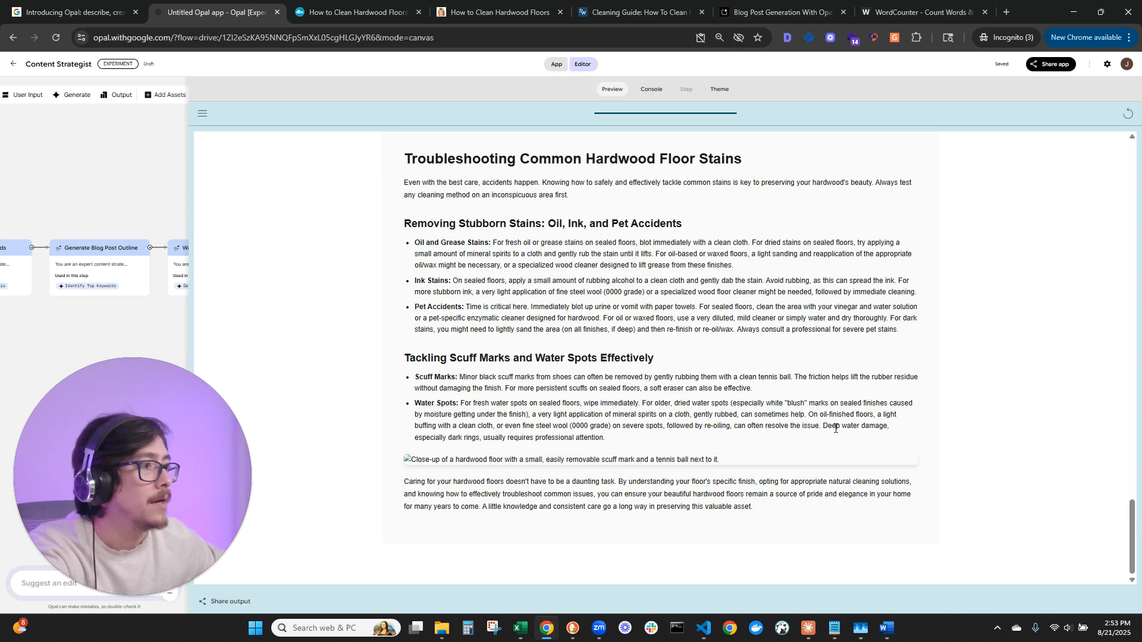
drag(770, 509, 589, 403)
scroll(587, 403, up, 11)
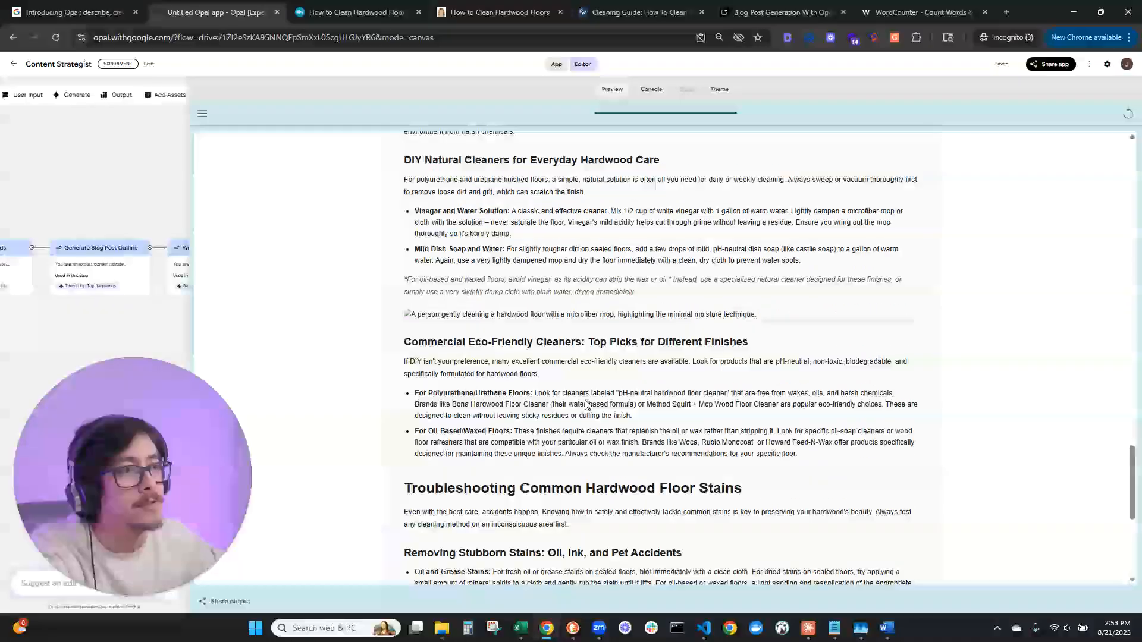
scroll(599, 409, up, 4)
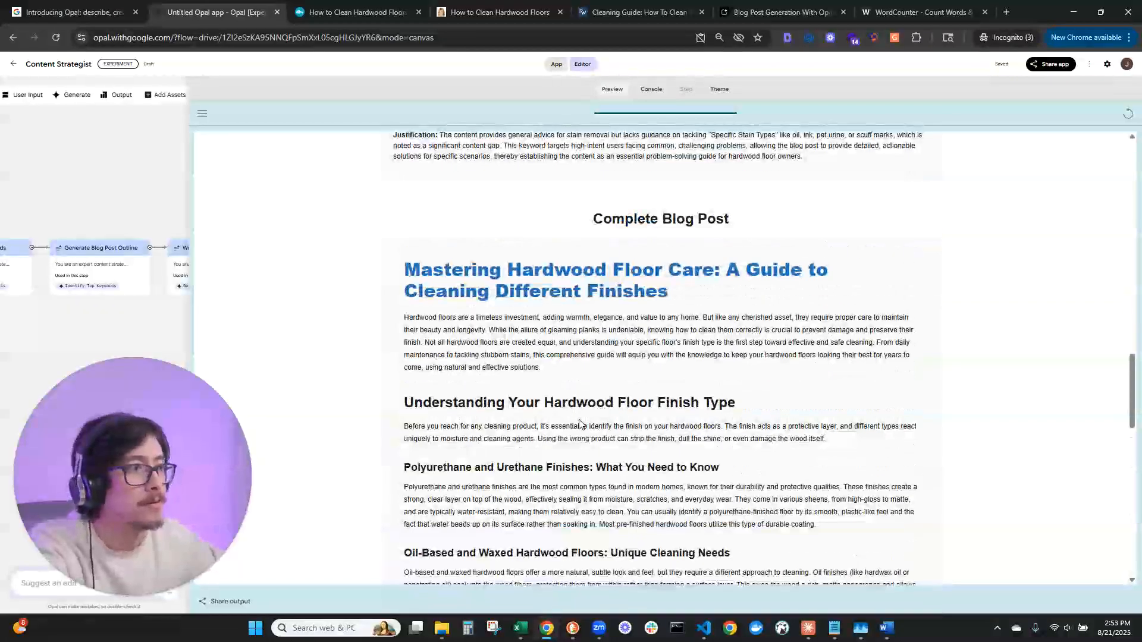
shift+click(403, 268)
key(ctrl+c)
Paste the blog post into the WordCounter editor and check its word count.
click(914, 6)
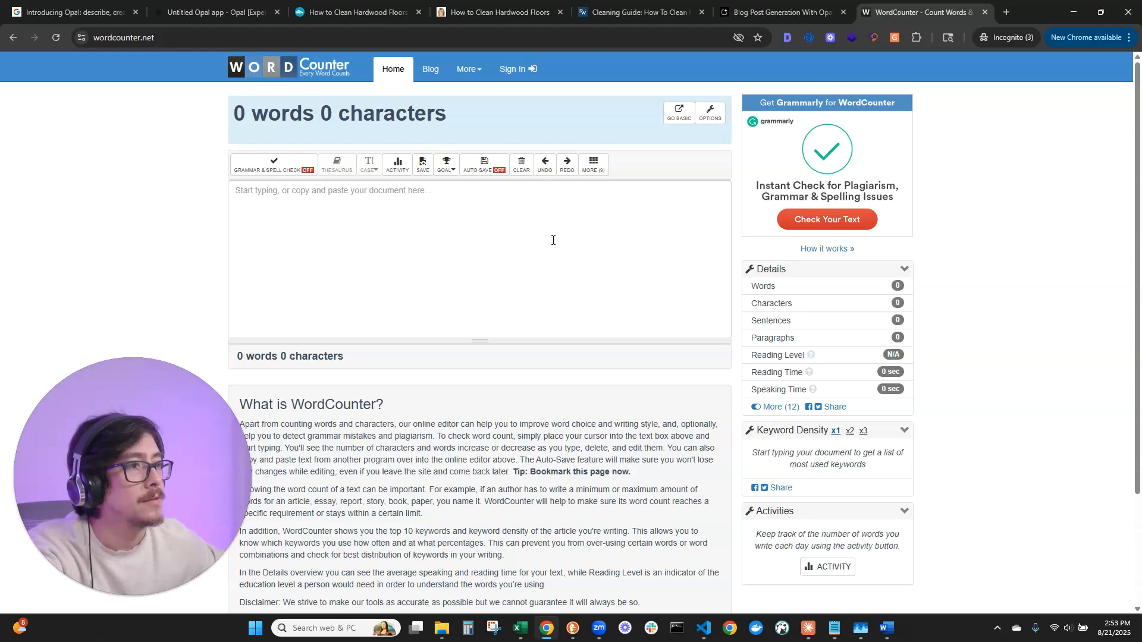
key(ctrl+v)
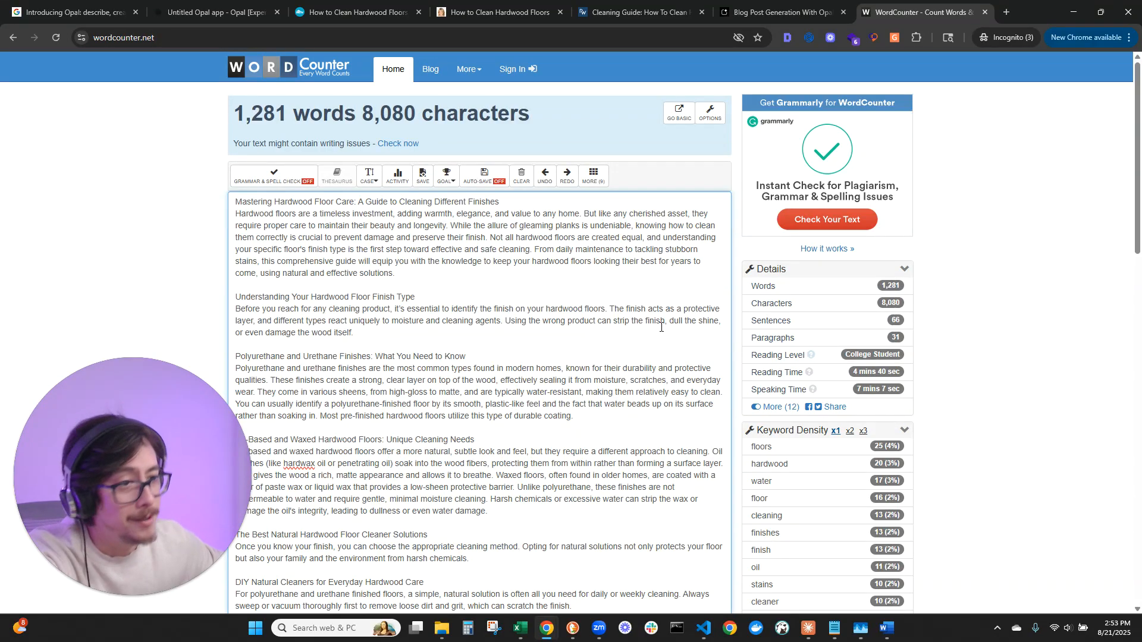
scroll(661, 338, down, 15)
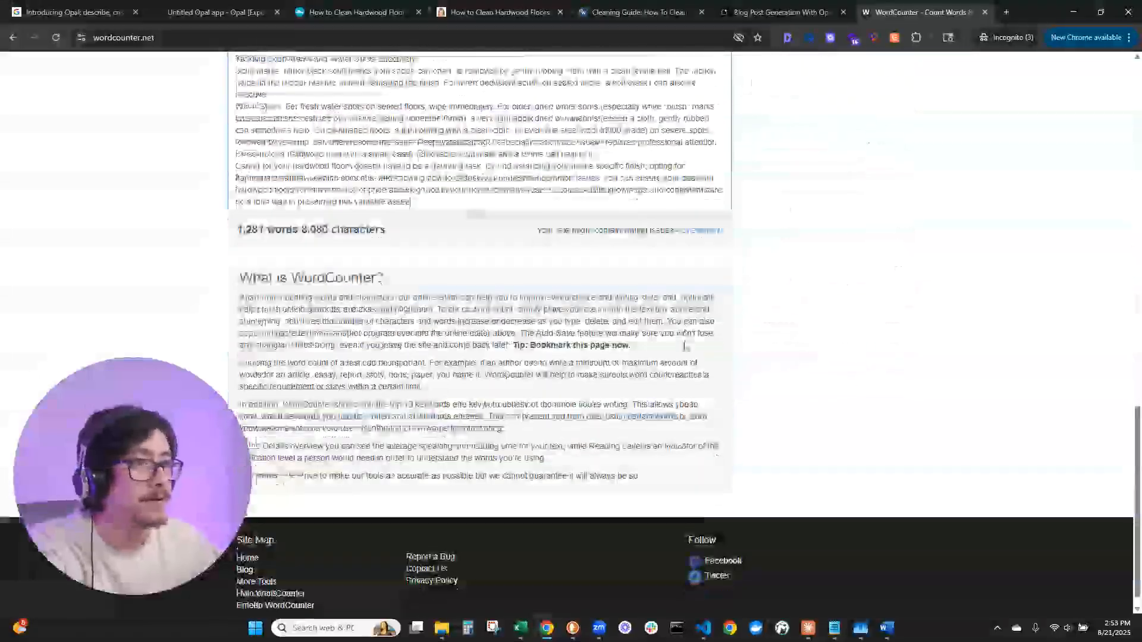
scroll(782, 301, up, 15)
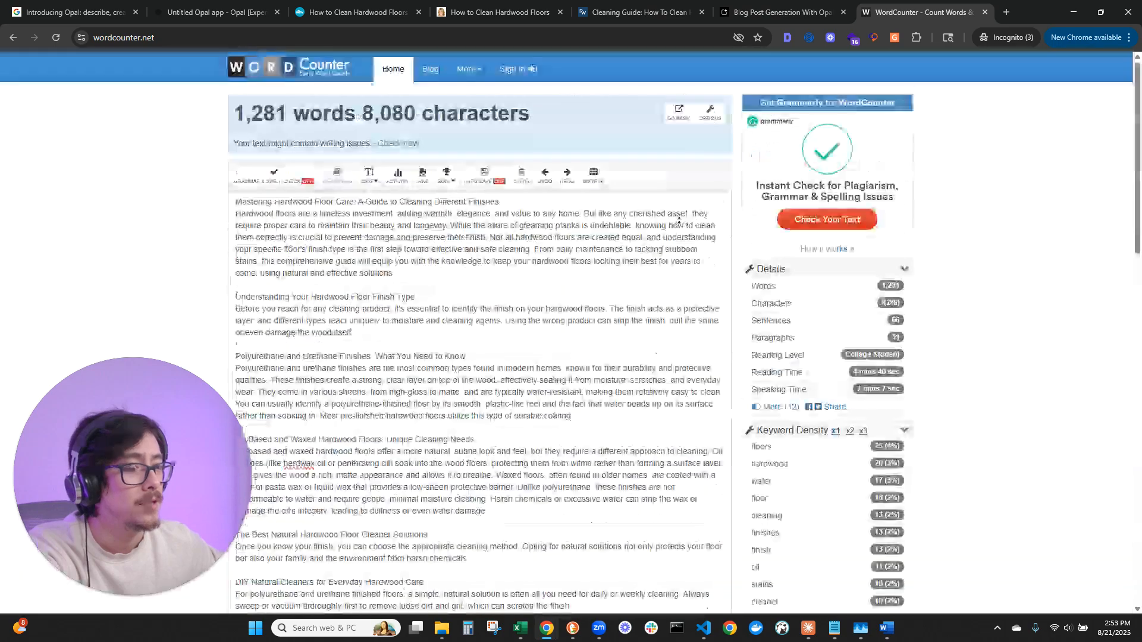
Return to the Opal app, deselect the blog post text and review its stain troubleshooting and natural cleaner sections.
click(615, 7)
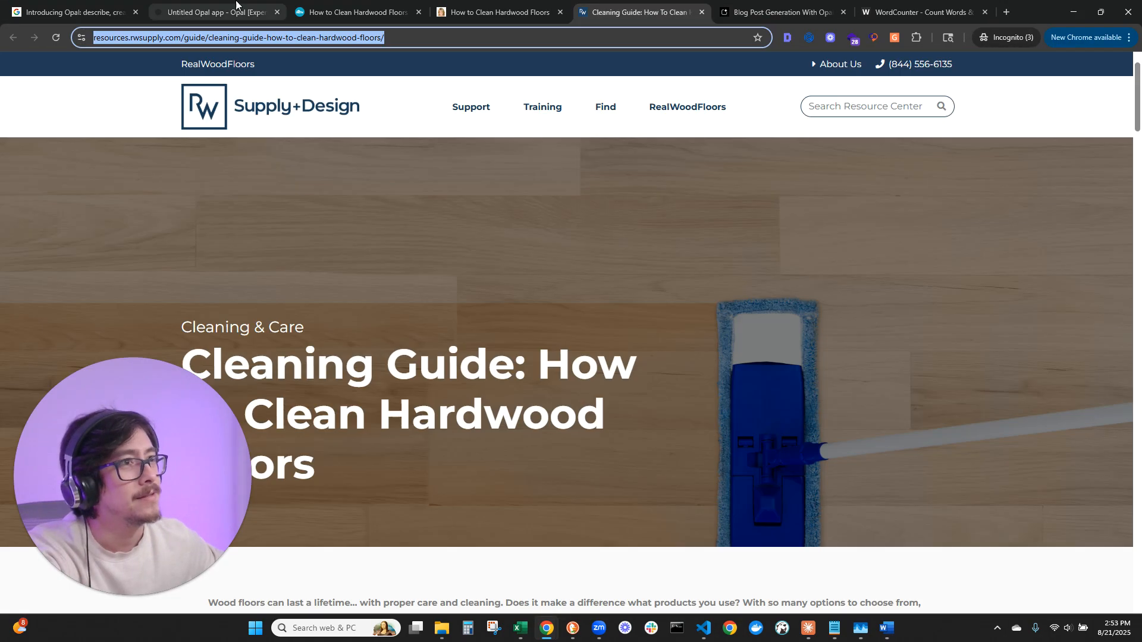
click(238, 7)
scroll(784, 362, down, 15)
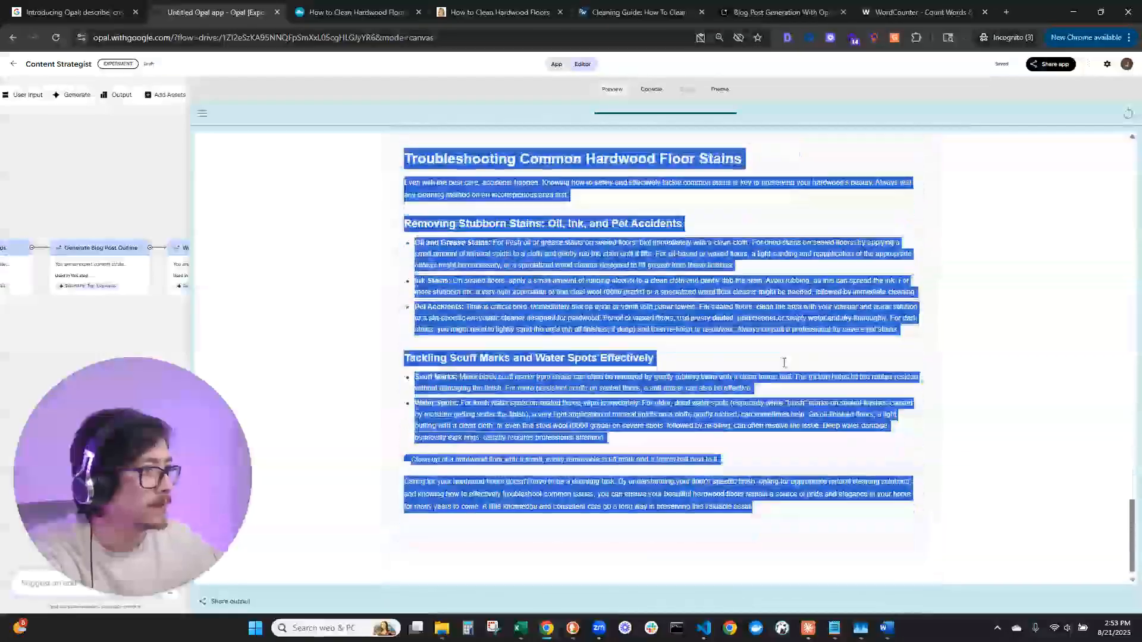
click(784, 364)
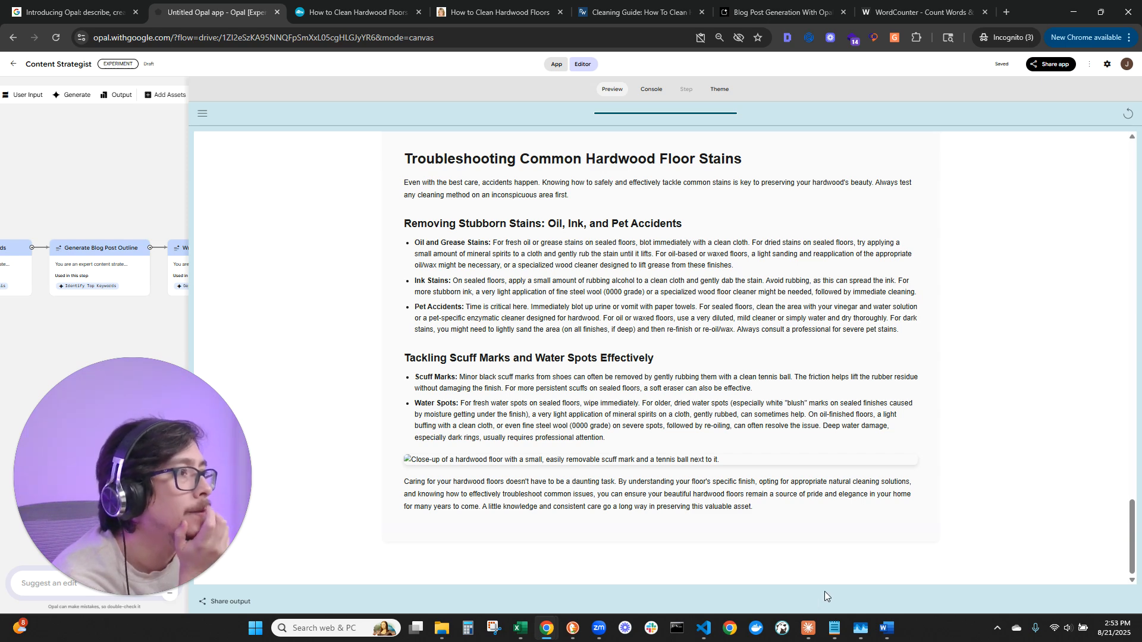
scroll(858, 403, up, 10)
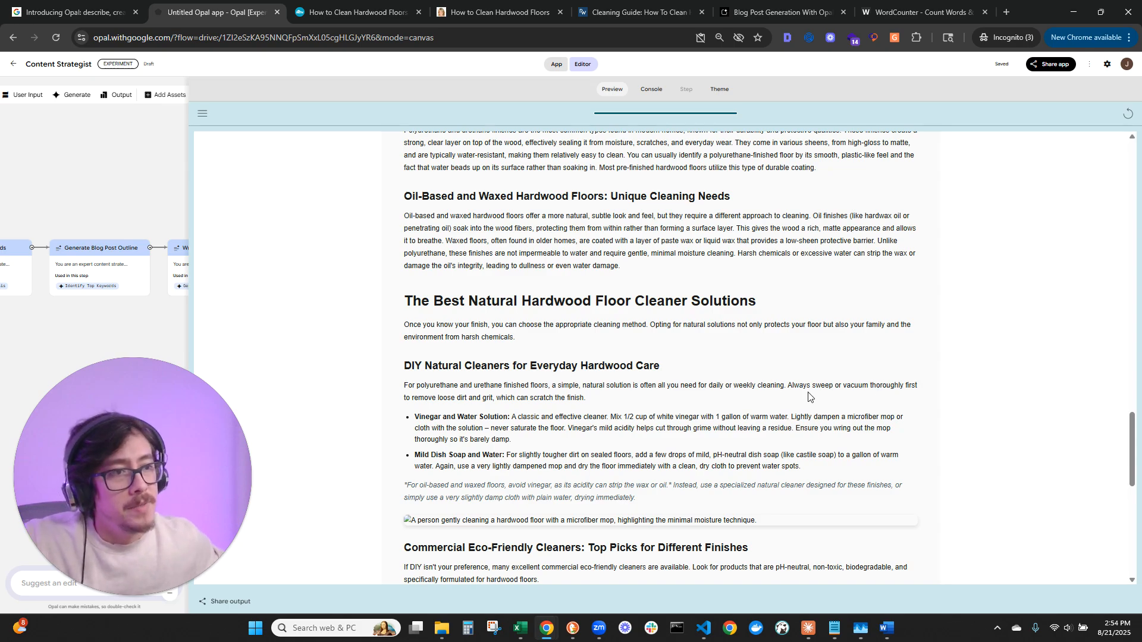
Narrow the preview pane to enlarge the workflow canvas, showing the nodes from the URL inputs through Generate Blog Post Outline.
drag(189, 161, 831, 161)
drag(482, 452, 768, 421)
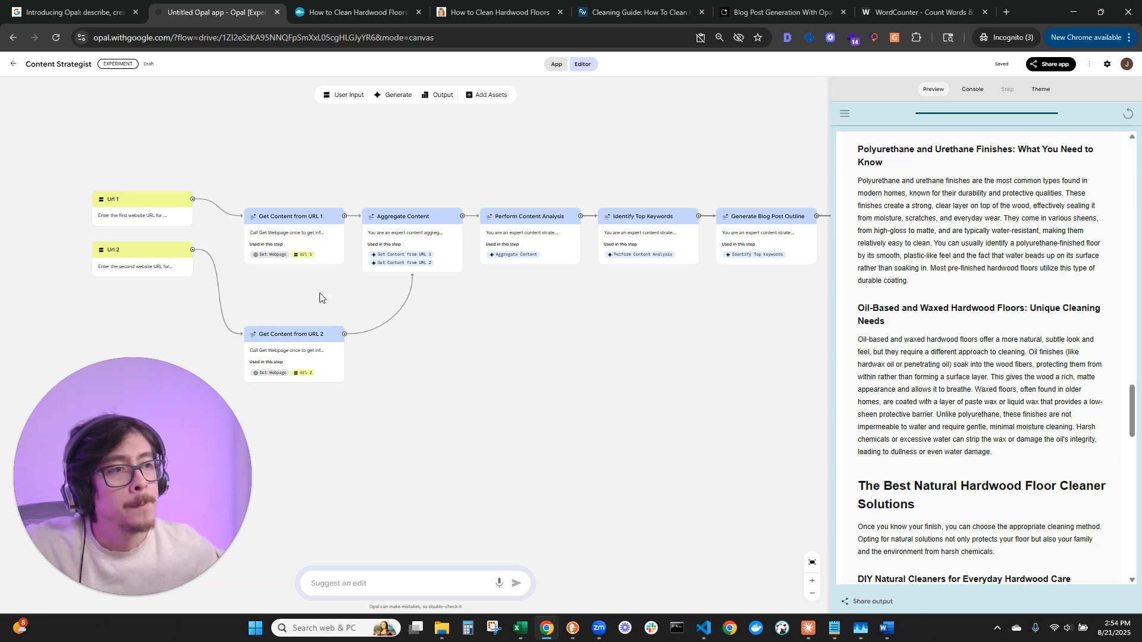
drag(707, 362, 643, 375)
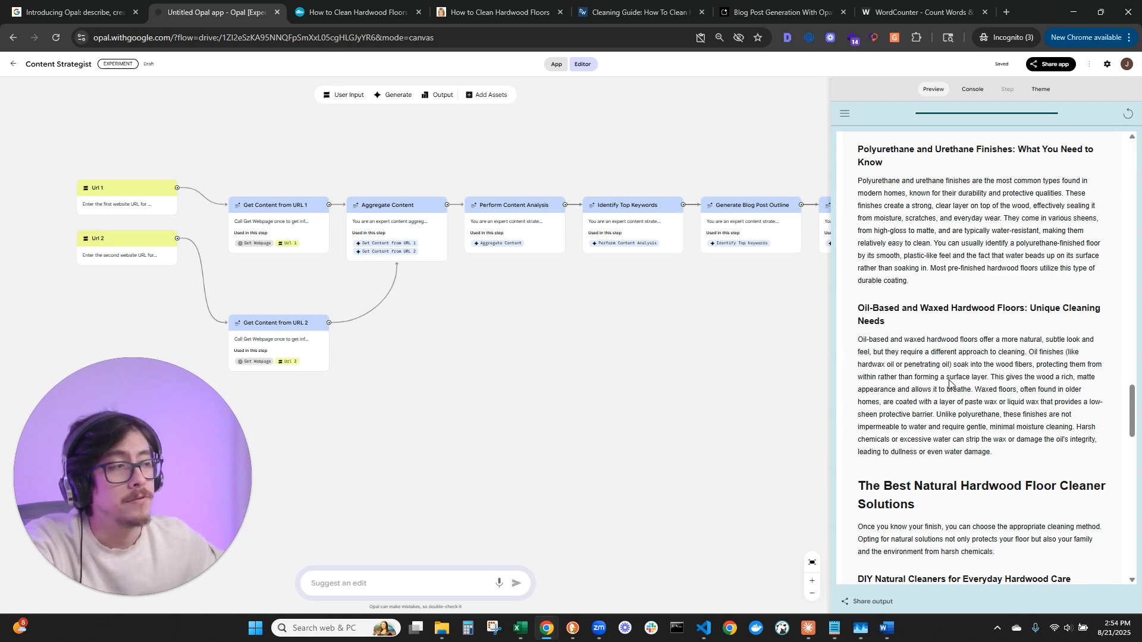
Skim the blog post beside the workflow, from the floor finish types to the stain removal advice.
scroll(1017, 400, down, 1)
scroll(1017, 399, down, 8)
scroll(1014, 400, up, 5)
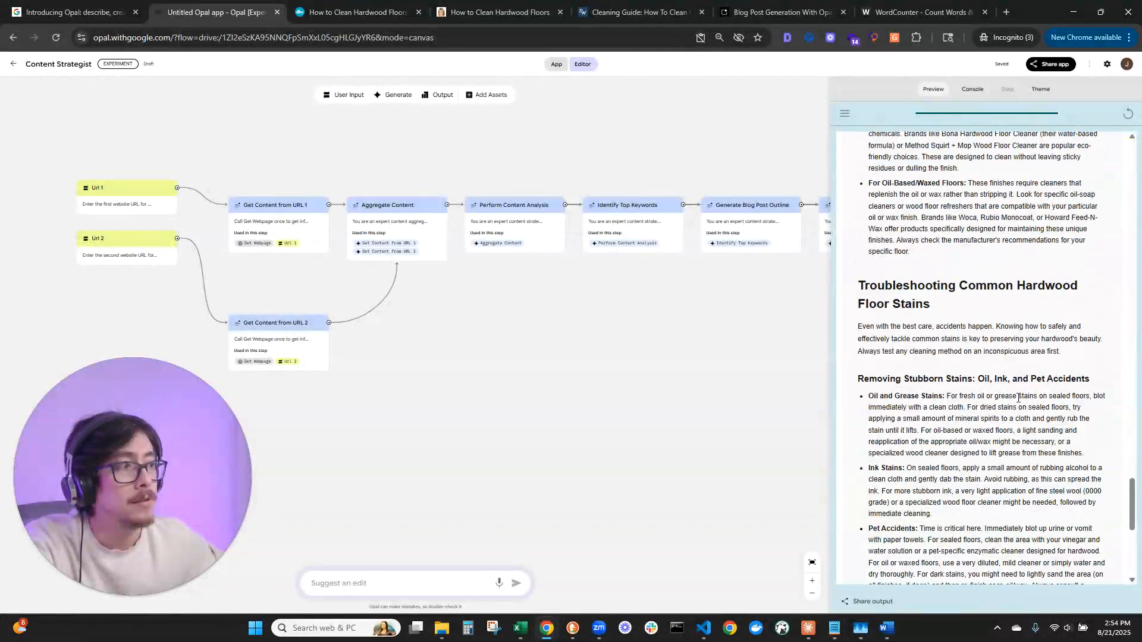
scroll(1024, 404, up, 3)
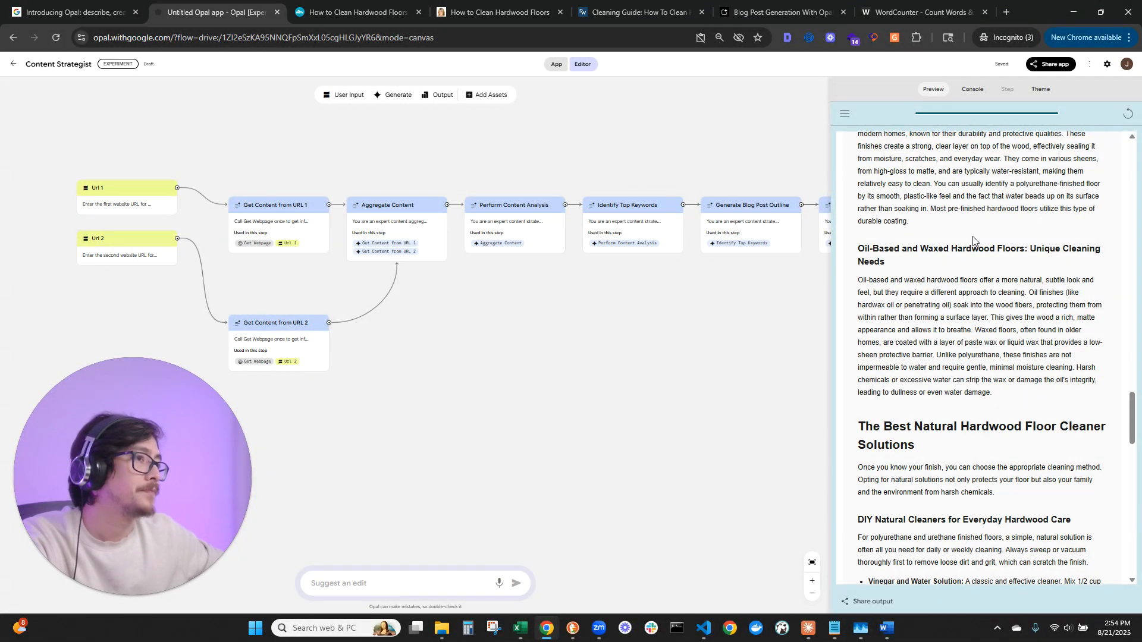